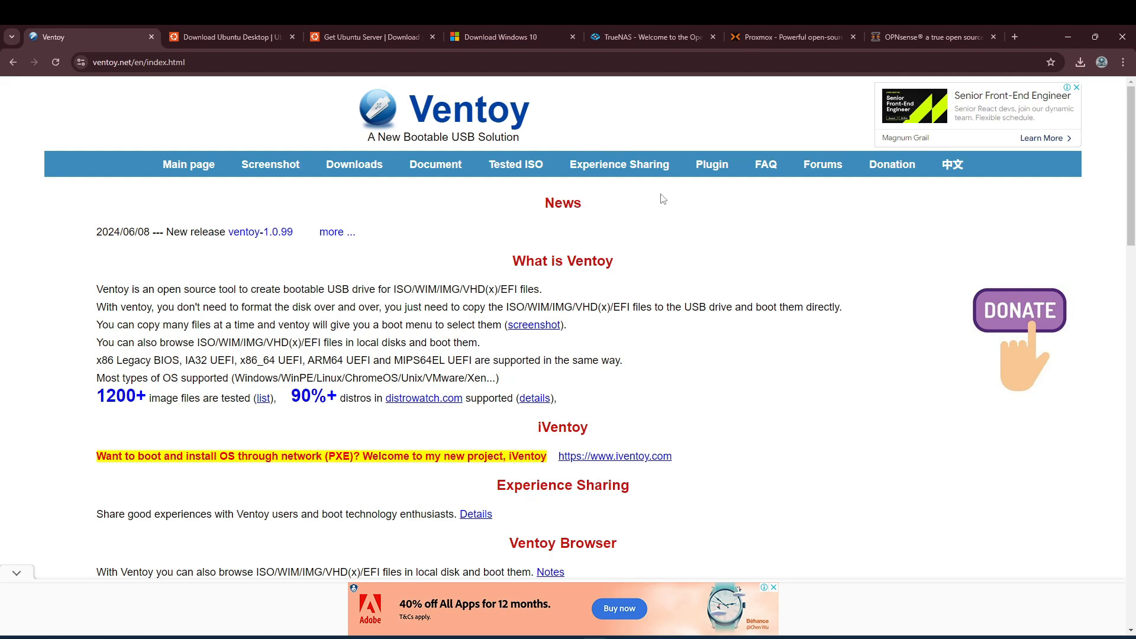
- Open Ventoy's download page, then extract the ventoy-1.0.99-windows archive in the Downloads folder
left_click(361, 175)
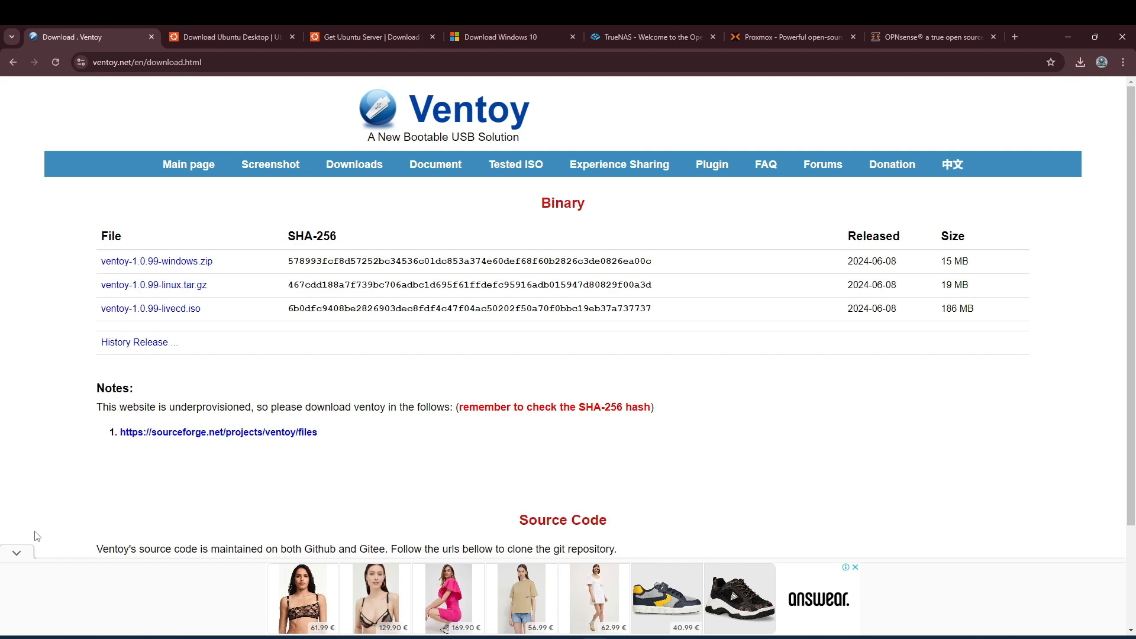
left_click(619, 637)
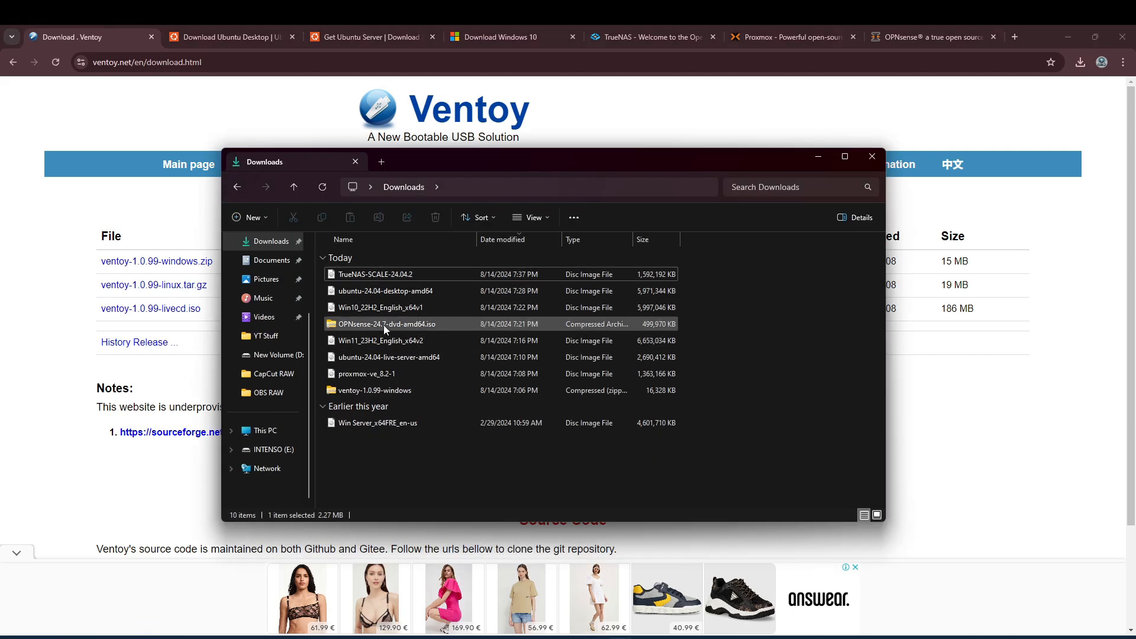
right_click(385, 391)
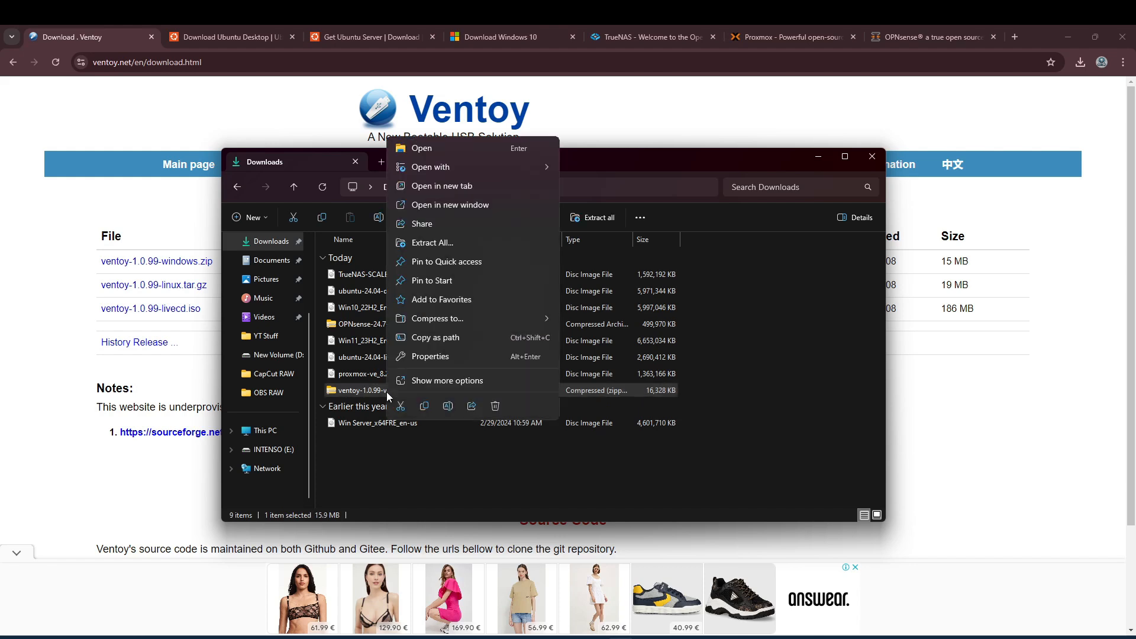
left_click(430, 237)
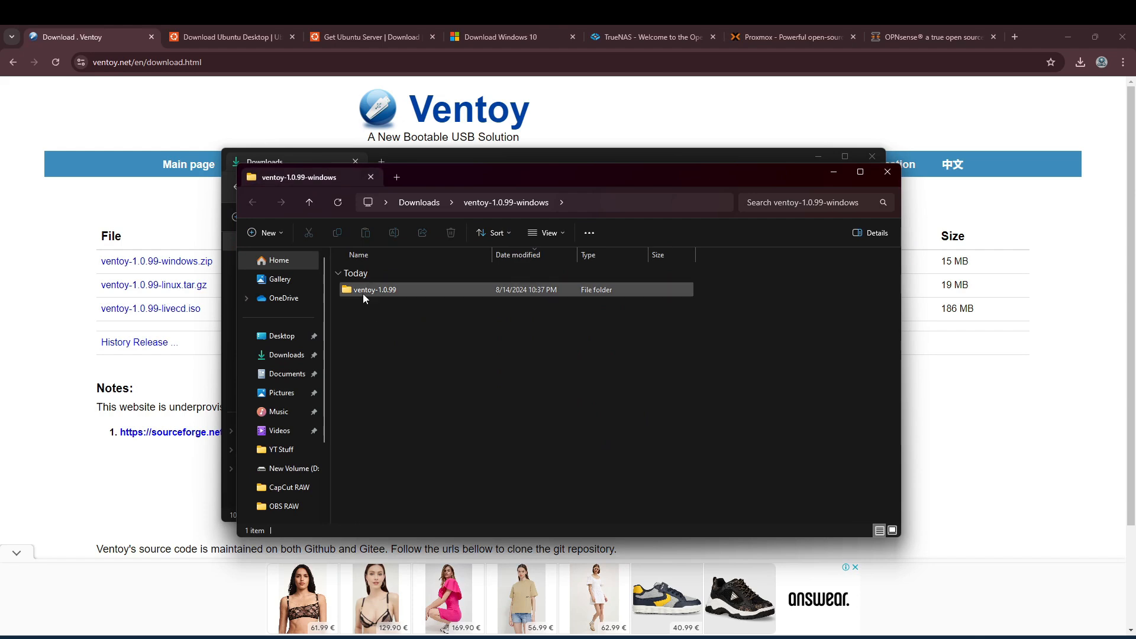
- Run Ventoy2Disk from the extracted ventoy-1.0.99 folder and install Ventoy on the E: 128GB Intenso Speed Line drive, accepting the format
double_click(363, 293)
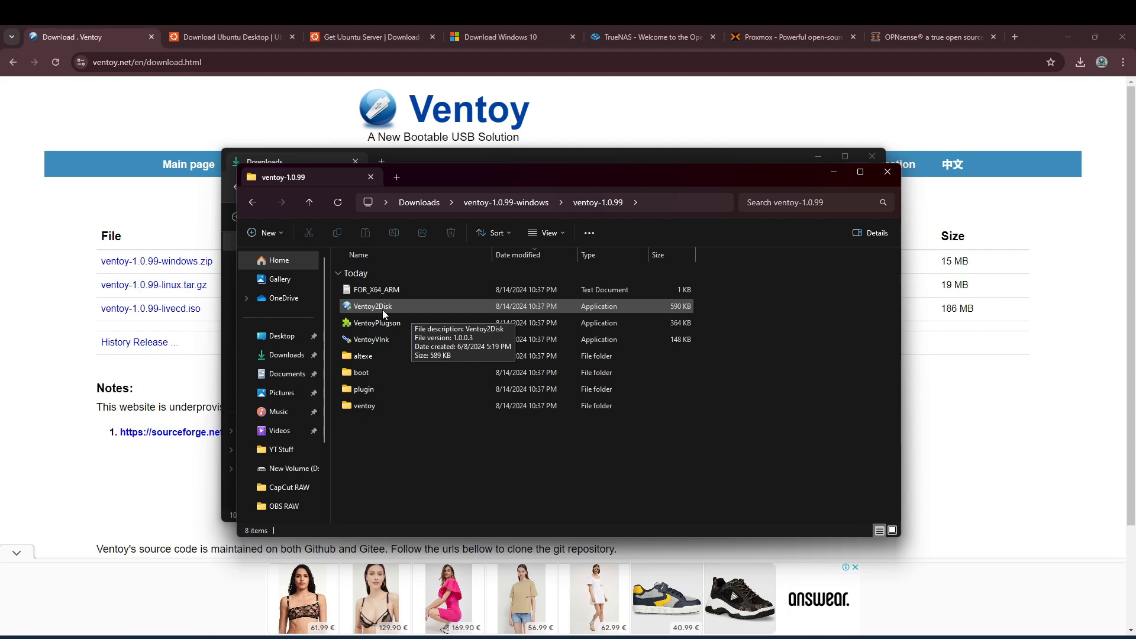
double_click(389, 307)
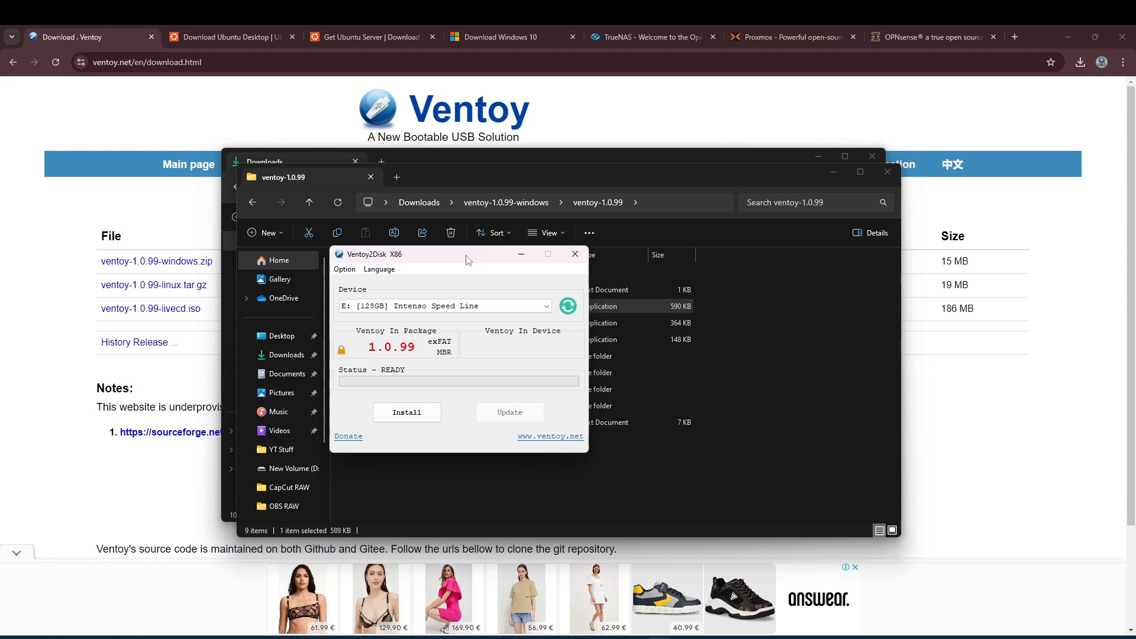
left_click(407, 412)
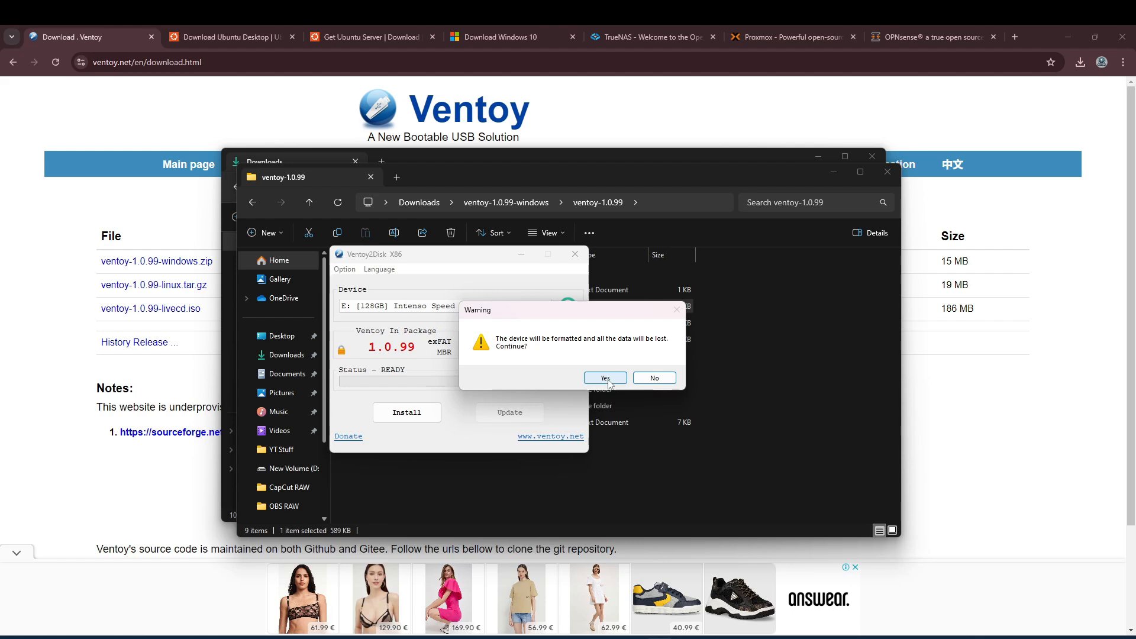
left_click(608, 381)
left_click(606, 379)
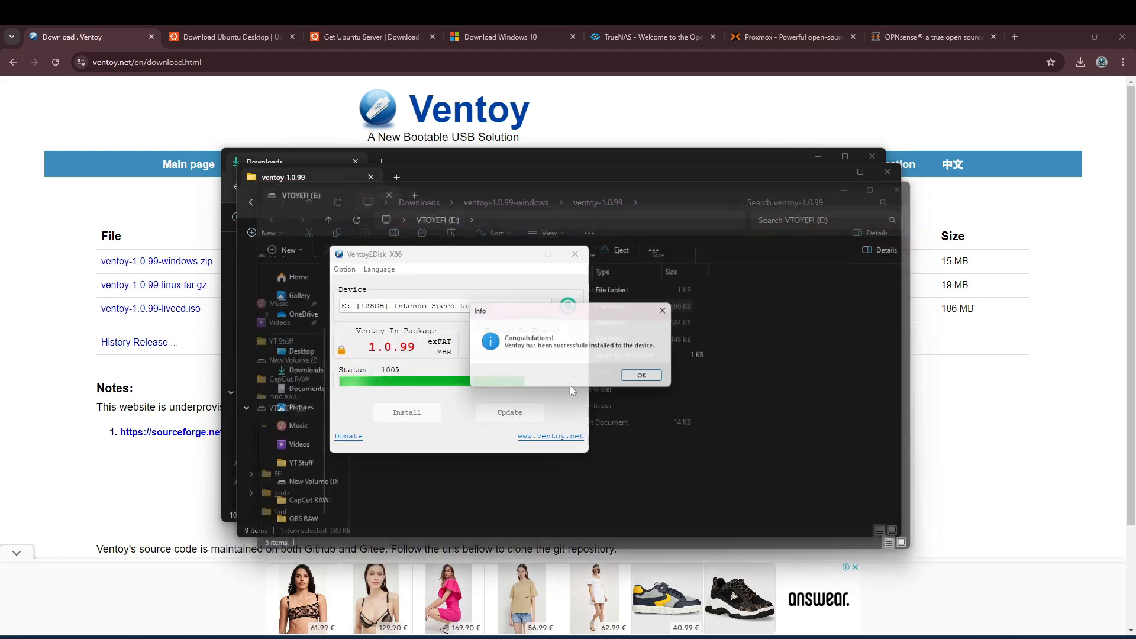
left_click(658, 381)
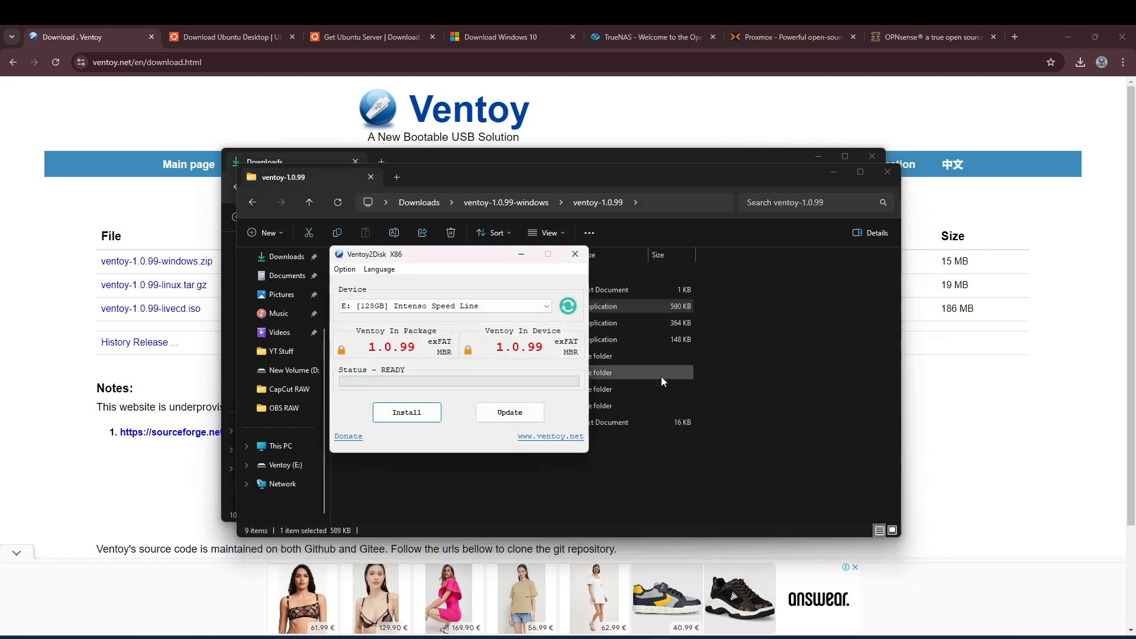
left_click(574, 253)
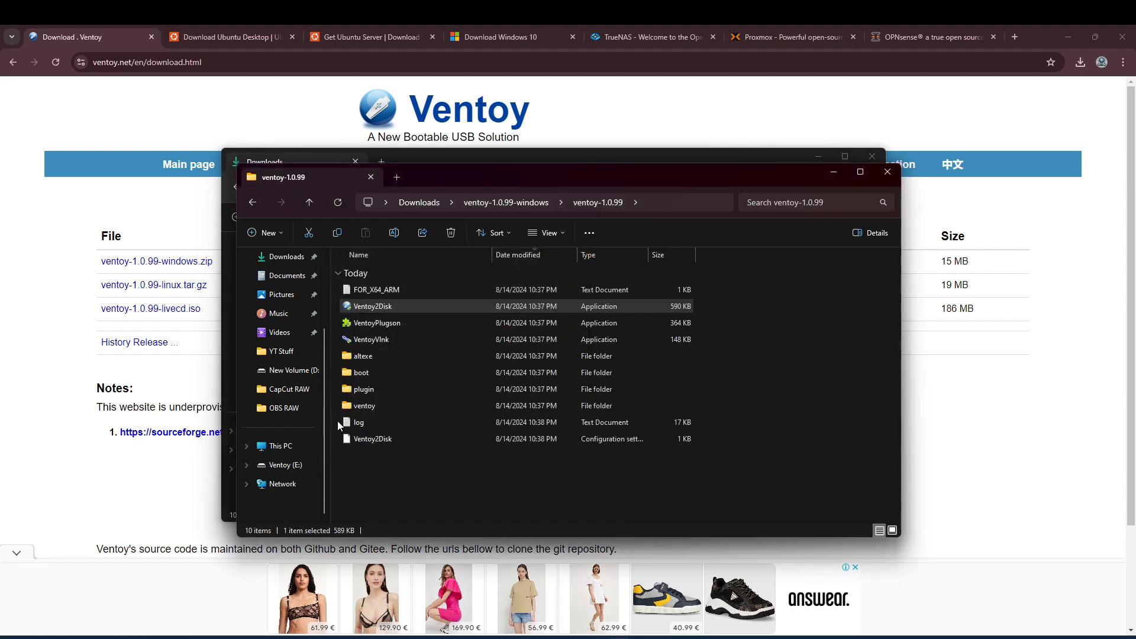
- Open the Ventoy (E:) drive and arrange its window beside the Downloads folder window
left_click(271, 446)
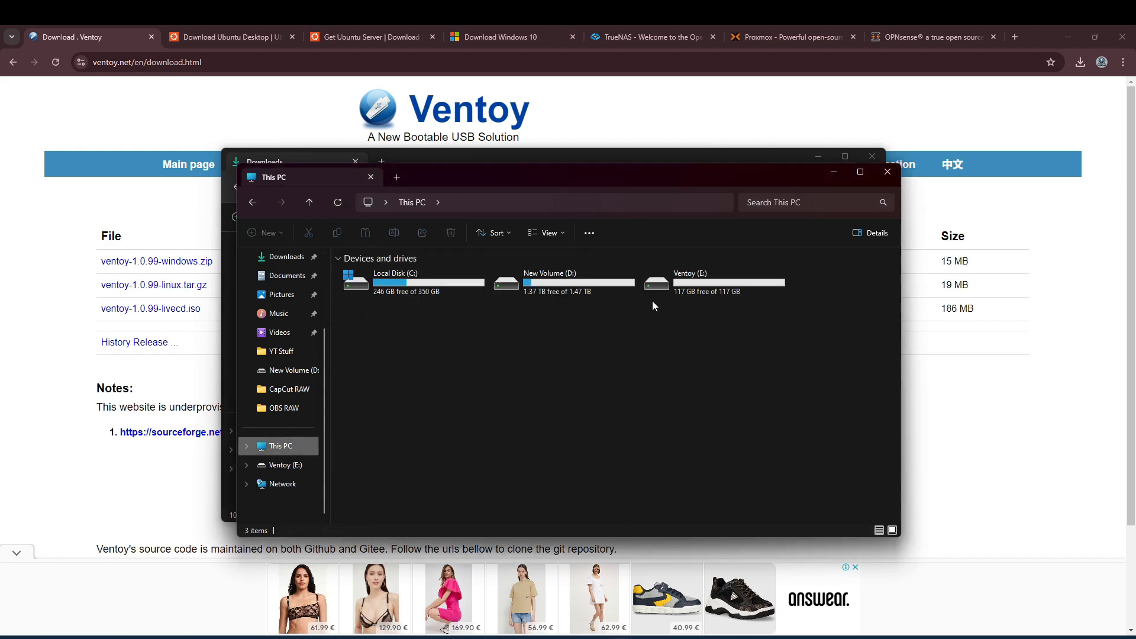
double_click(717, 292)
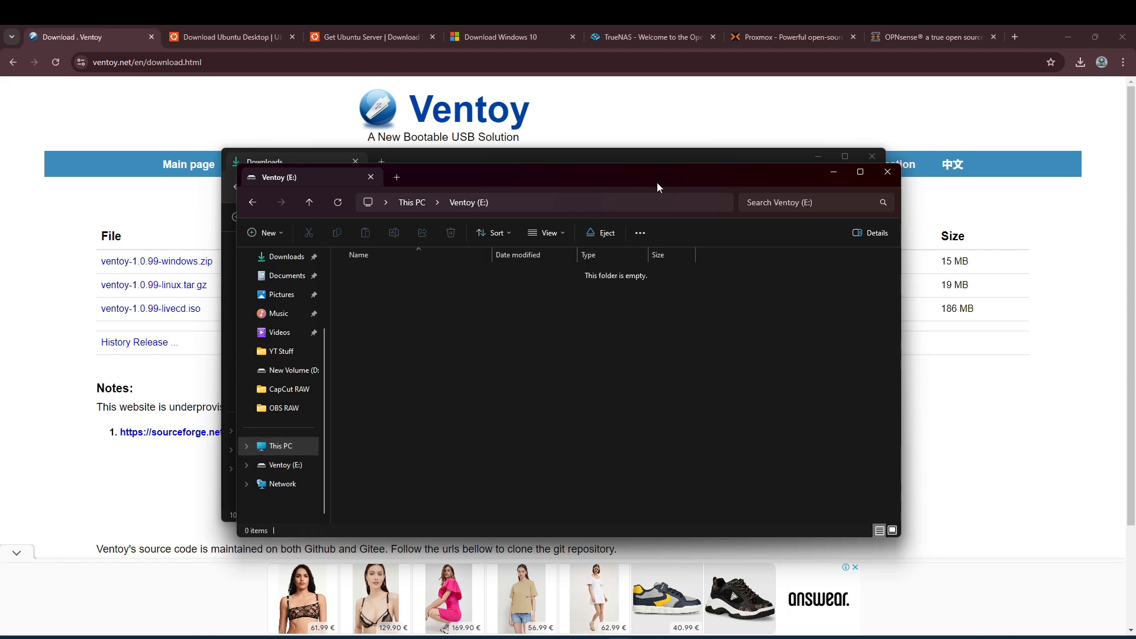
left_click_drag(657, 182, 664, 205)
left_click(450, 167)
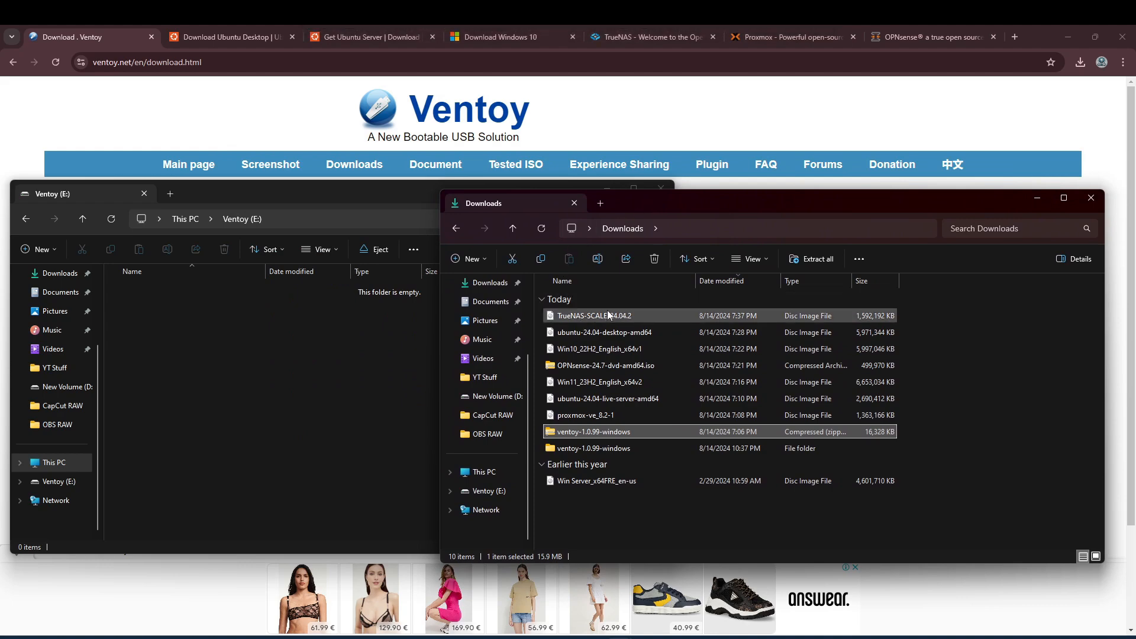
- Review the open pages for Ubuntu Desktop, Ubuntu Server, Windows 10, TrueNAS, Proxmox and OPNsense as sources for images
left_click(215, 43)
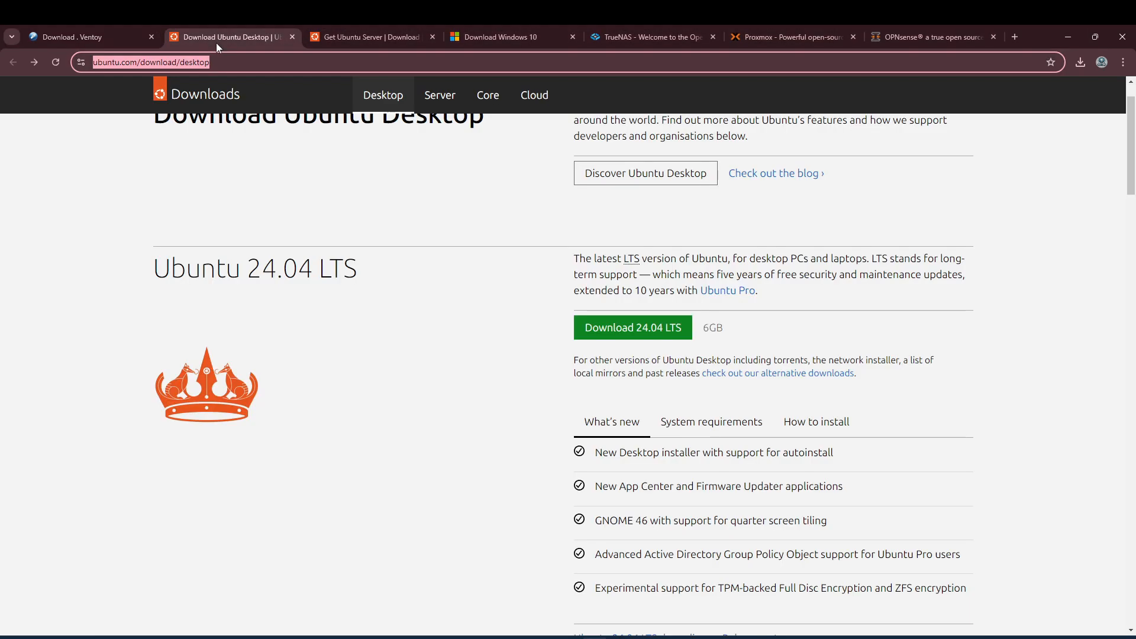
scroll(337, 317, "up", 1)
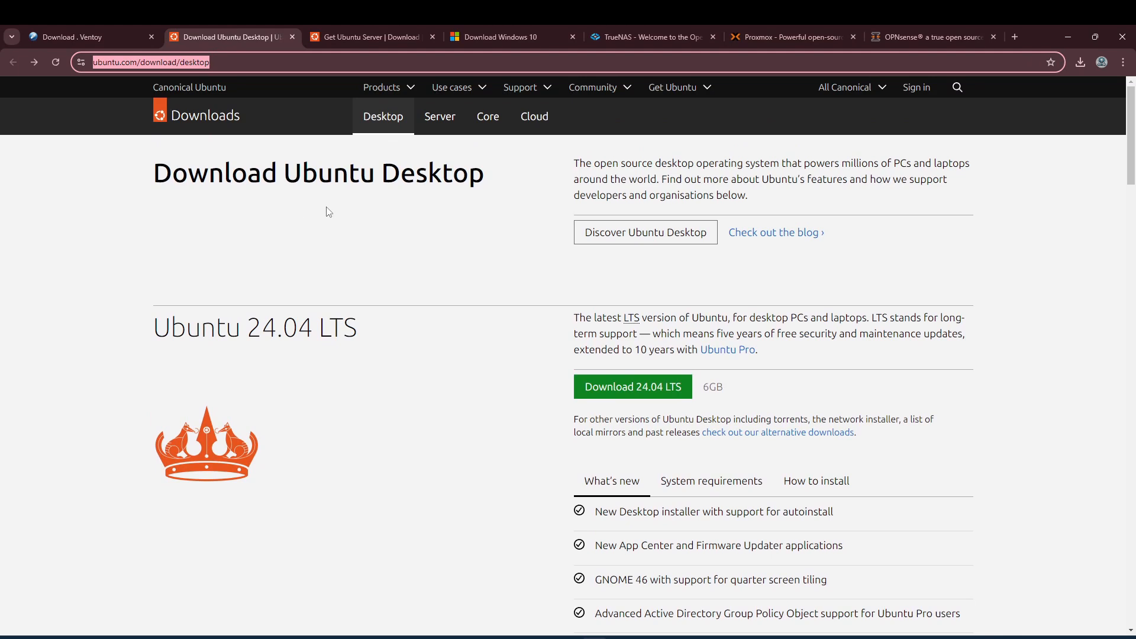
left_click(343, 33)
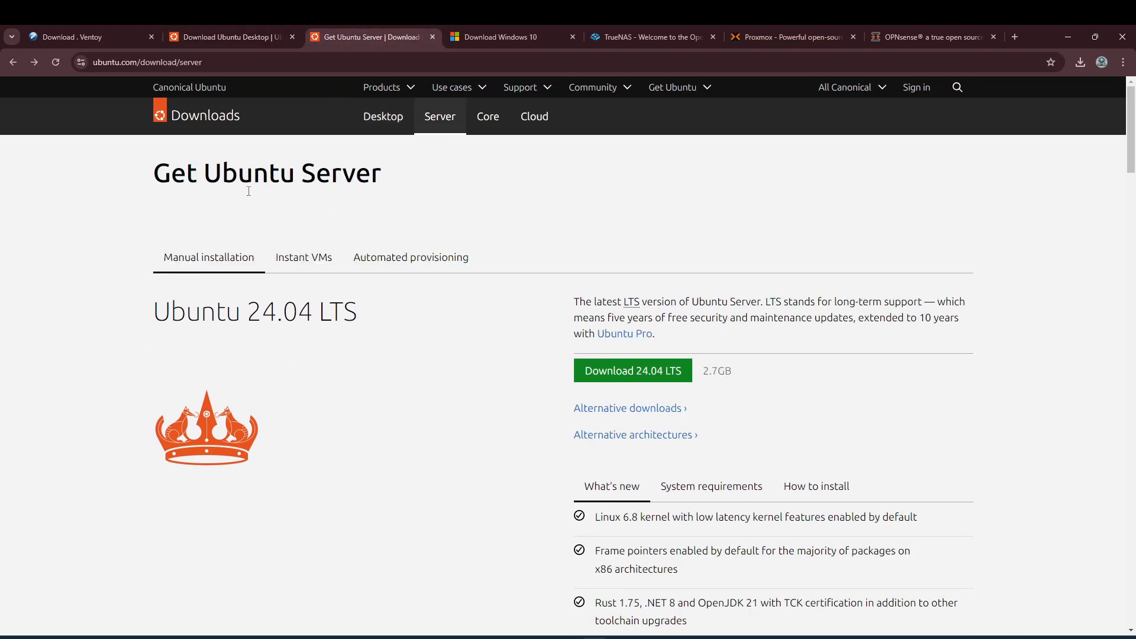
left_click(516, 37)
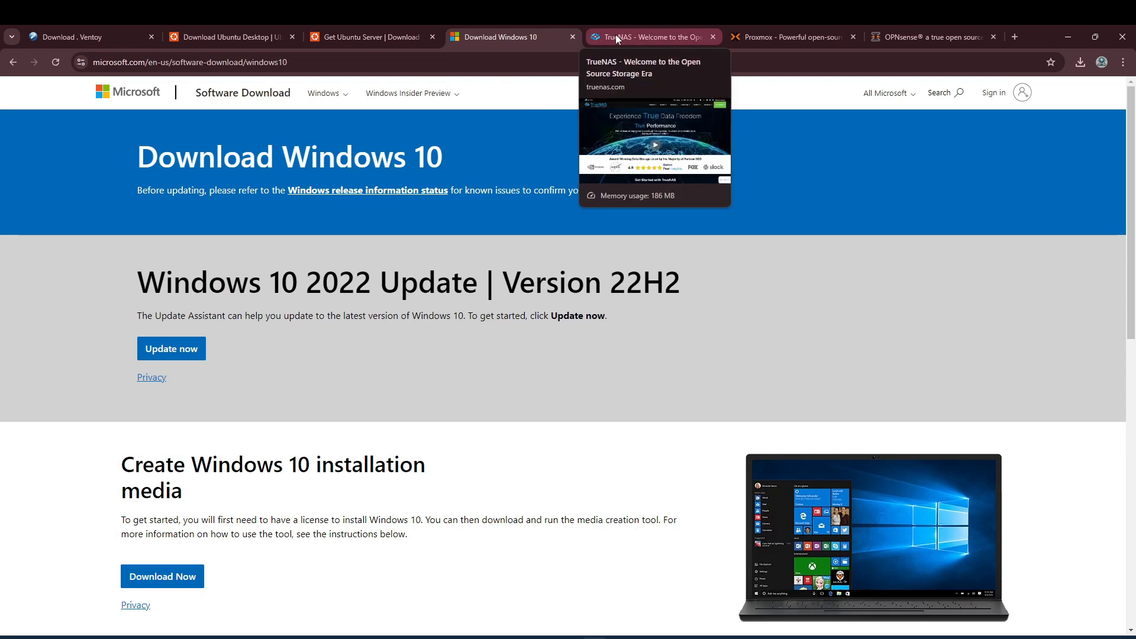
left_click(641, 36)
left_click(771, 35)
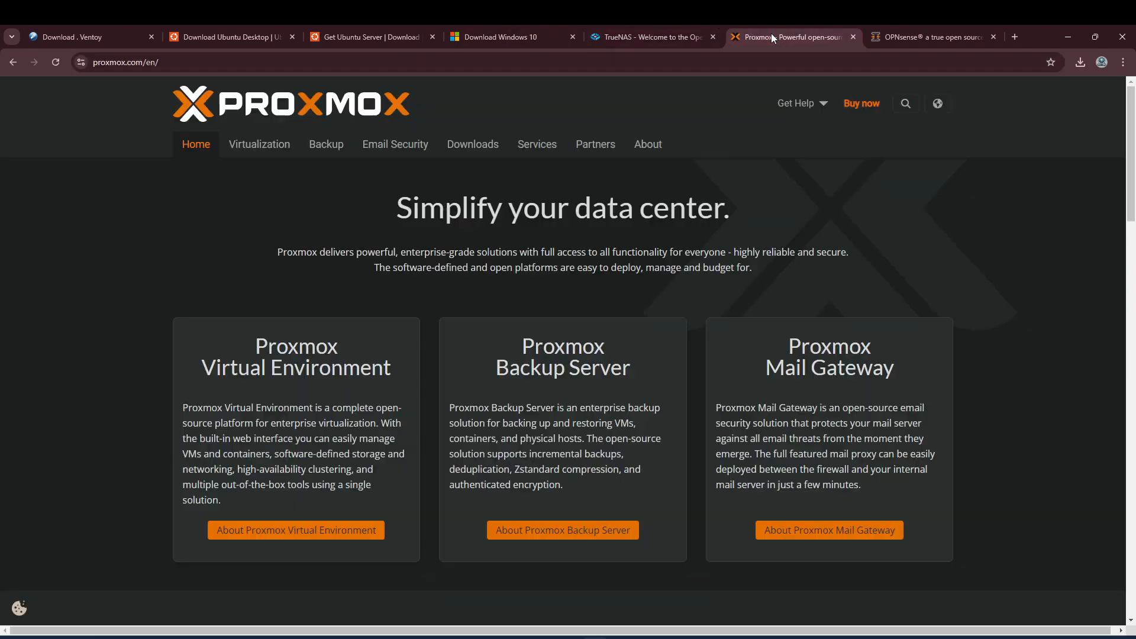
left_click(892, 34)
- Open the developer tools on the Download Windows 10 page and show the Network conditions settings
mouse_move(507, 35)
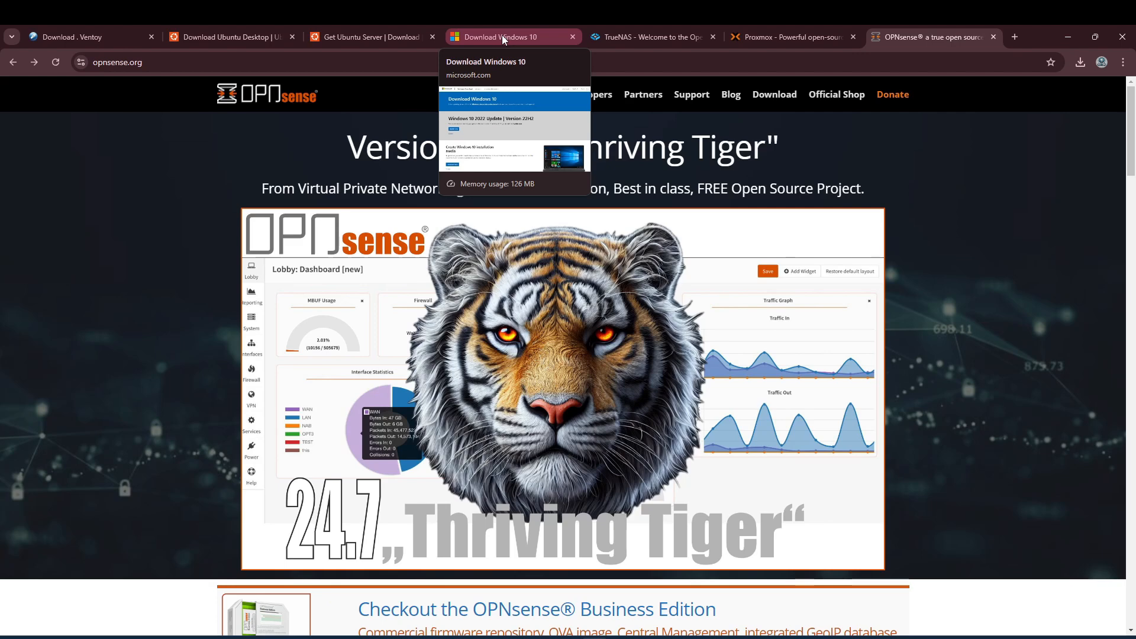
left_click(502, 36)
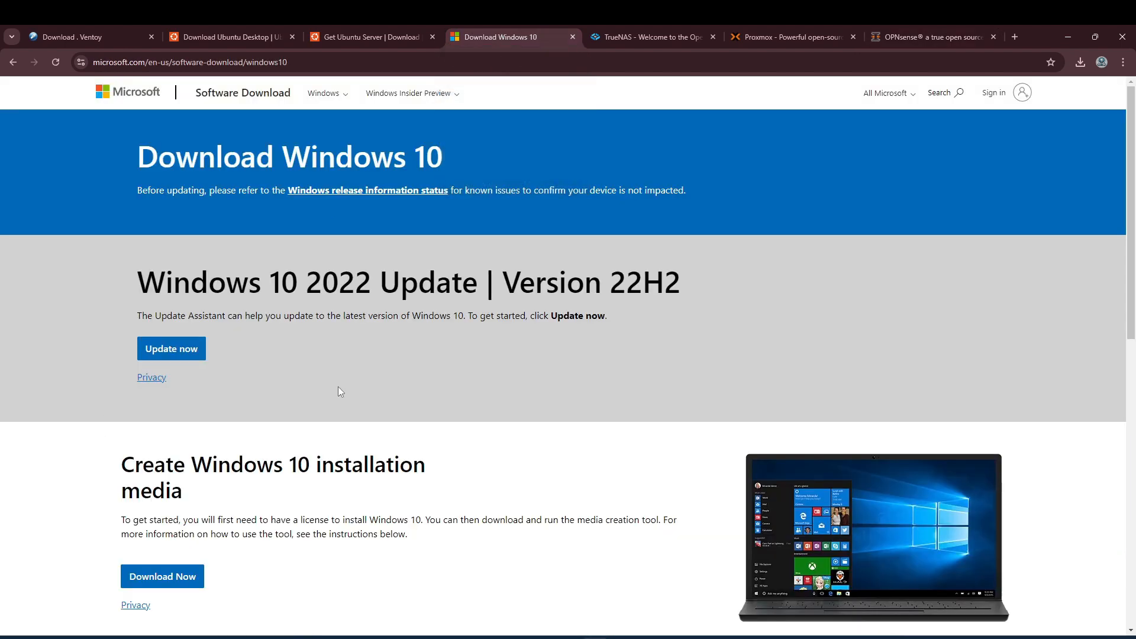
scroll(269, 363, "down", 1)
scroll(259, 355, "up", 1)
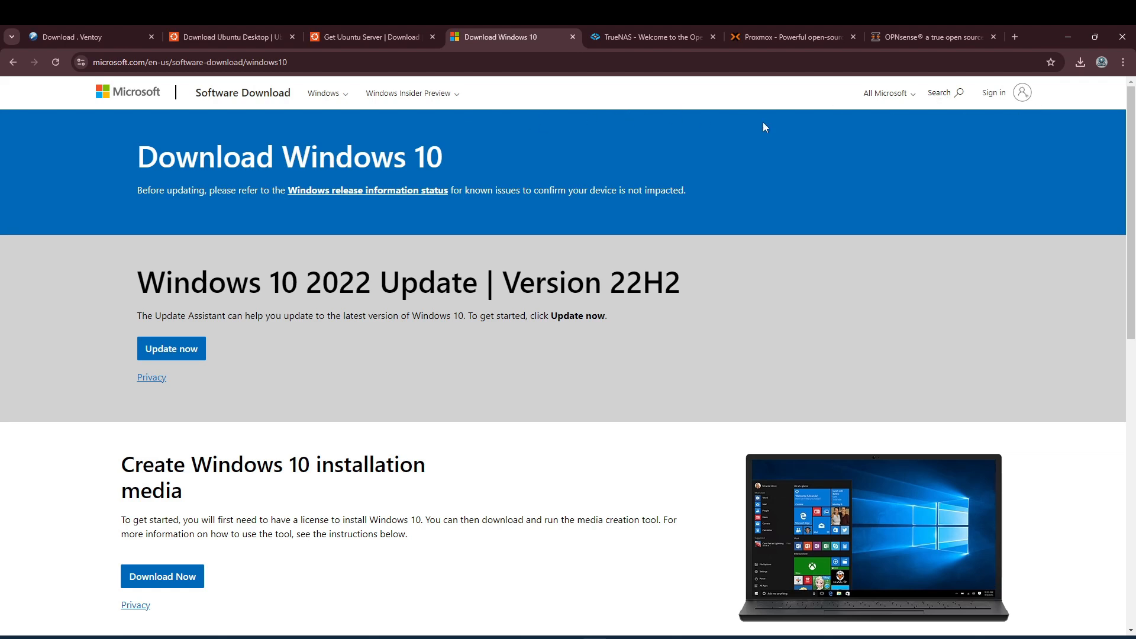
left_click(1124, 65)
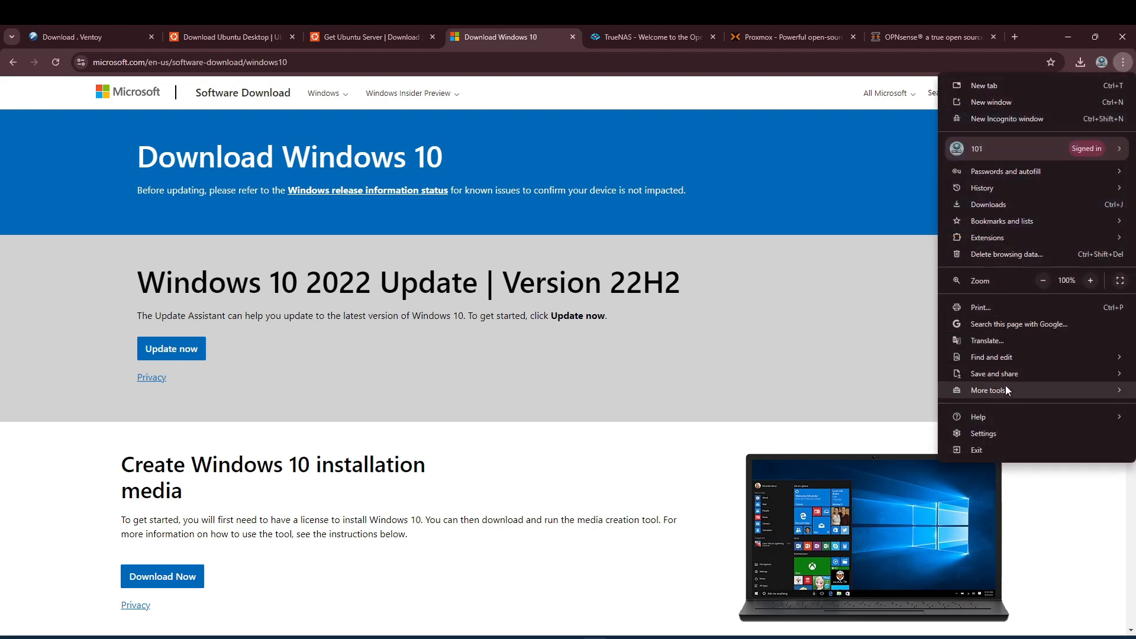
mouse_move(1005, 391)
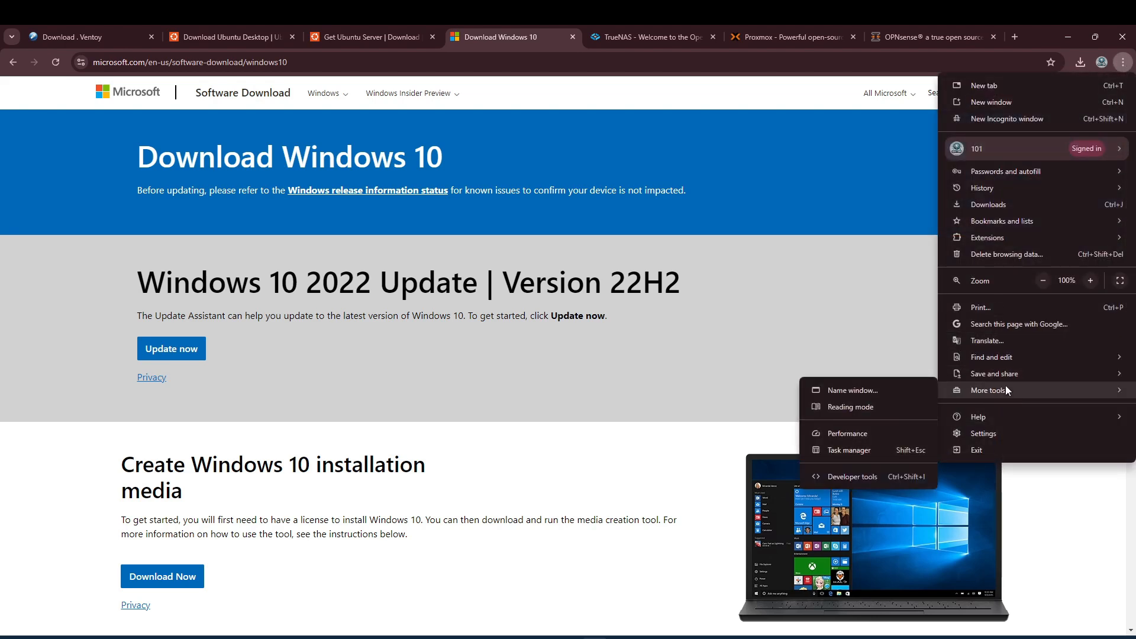
left_click(870, 478)
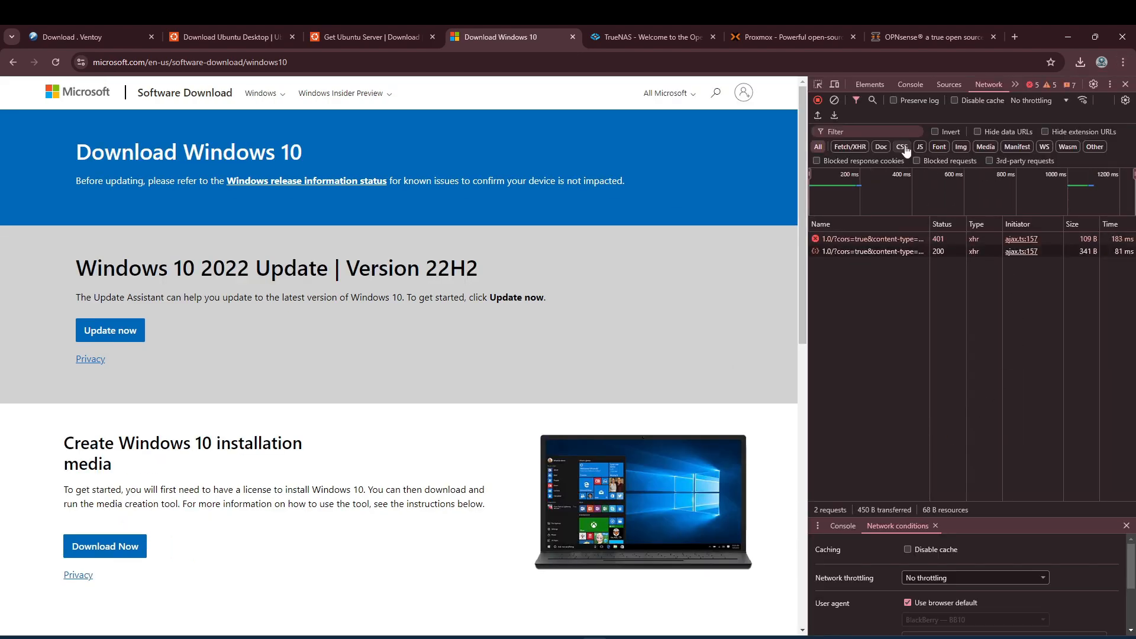
left_click(1109, 84)
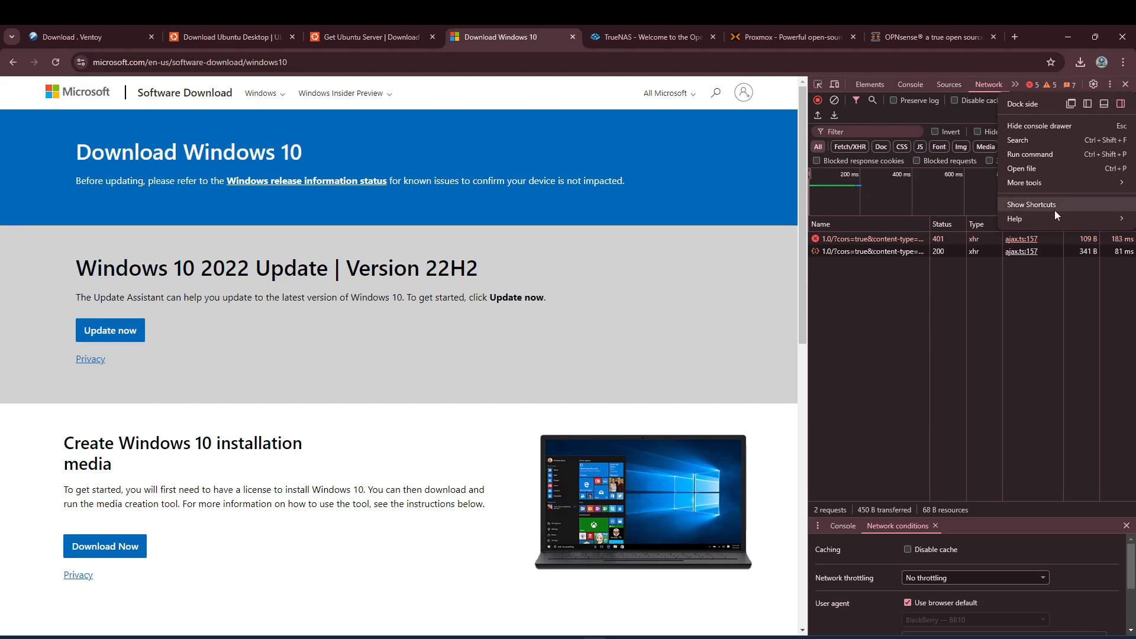
mouse_move(1055, 186)
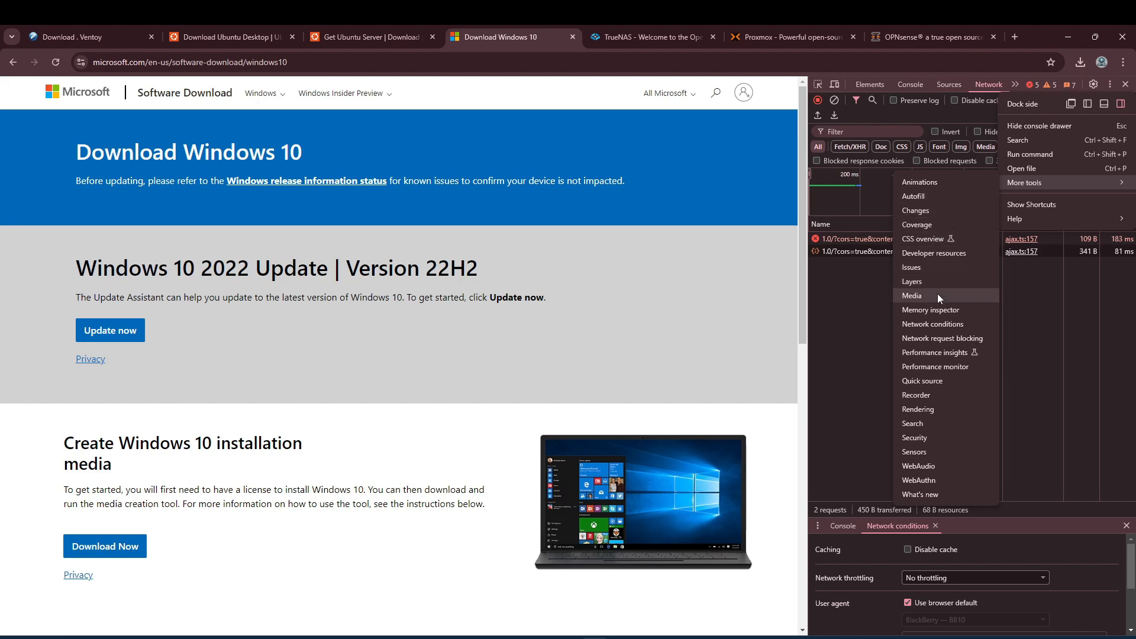
left_click(947, 325)
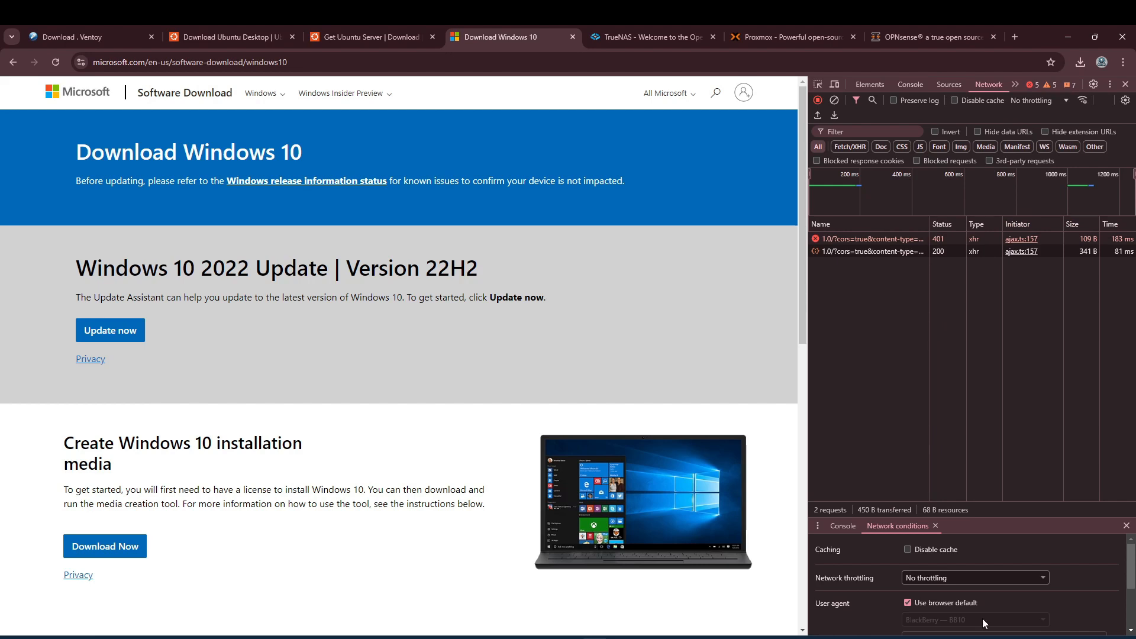
- Turn off the browser default user agent, choose BlackBerry — BB10, and reload the Windows 10 download page
scroll(981, 554, "down", 1)
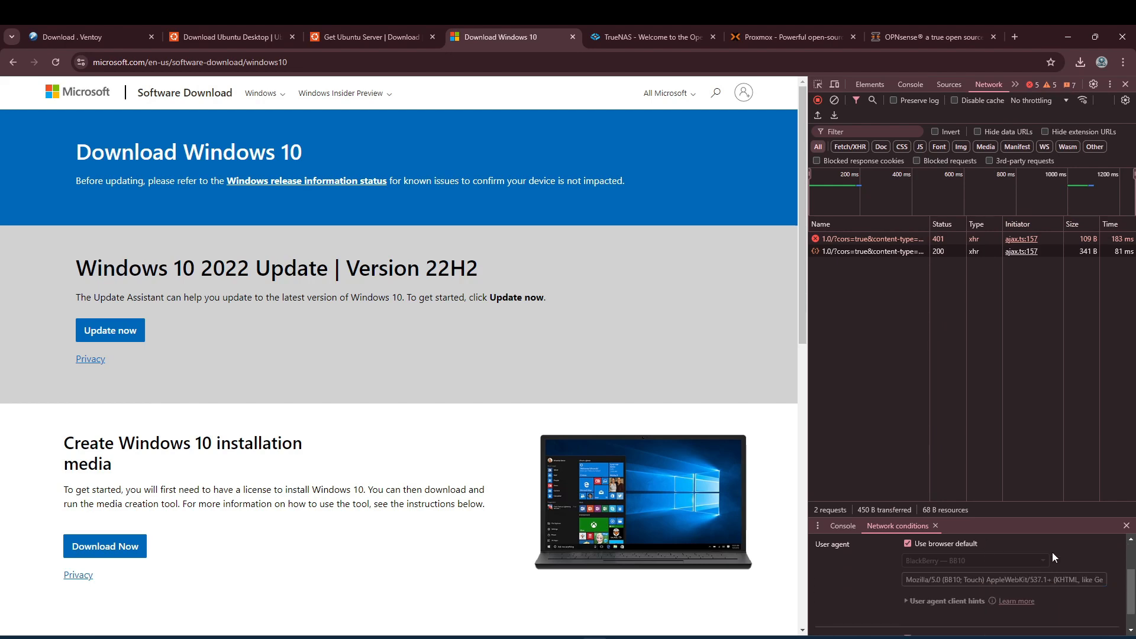
scroll(1051, 553, "up", 1)
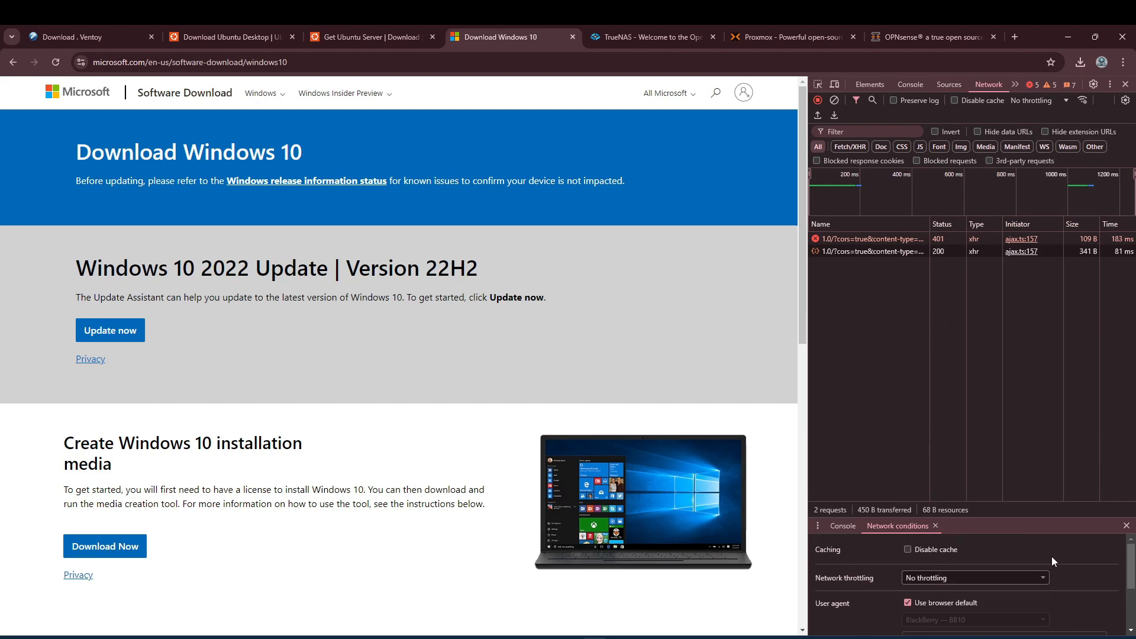
left_click(907, 603)
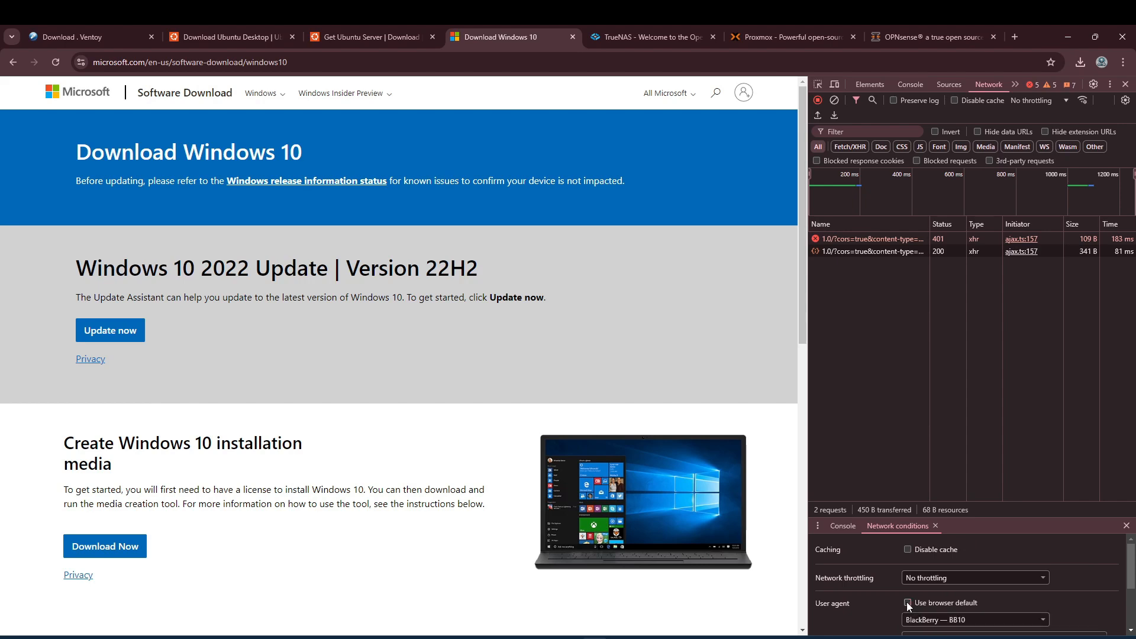
scroll(952, 562, "down", 1)
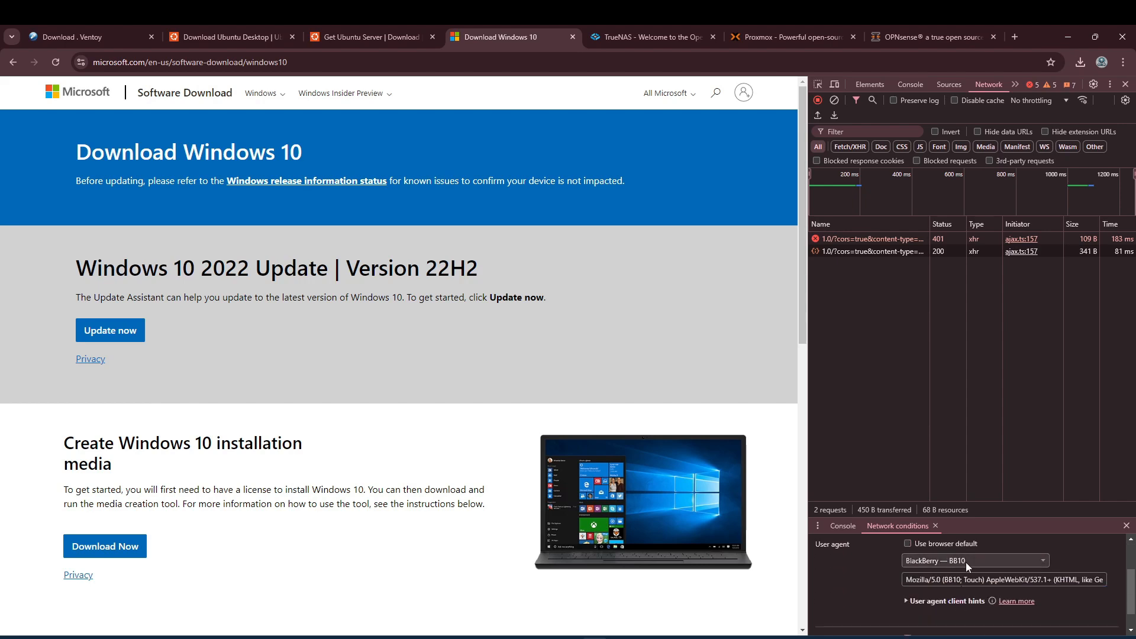
left_click(965, 562)
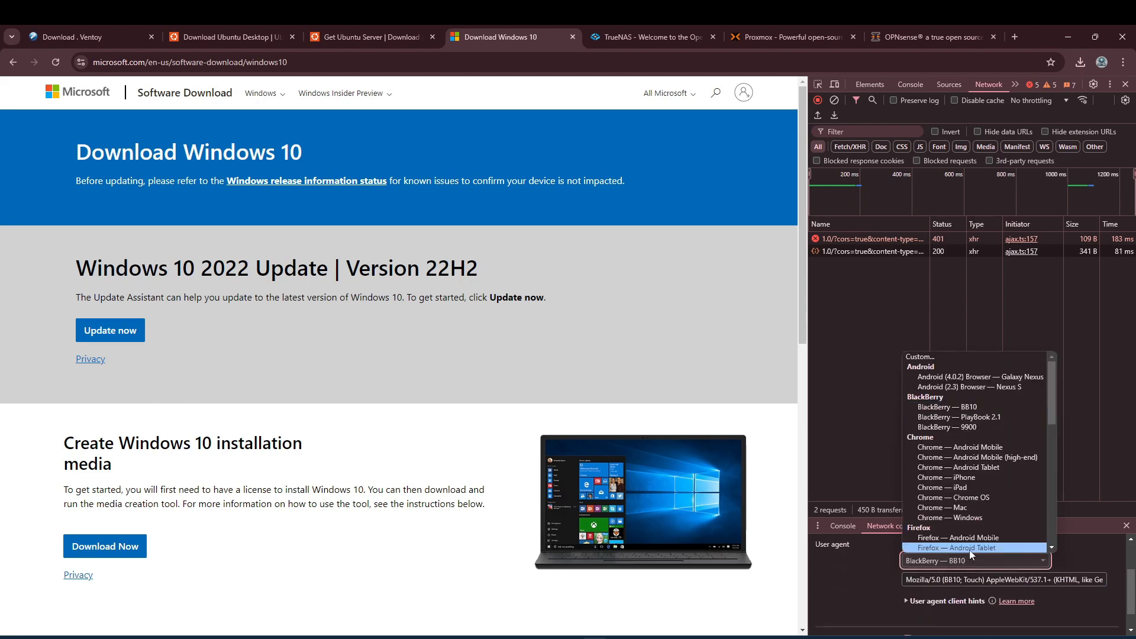
left_click(991, 408)
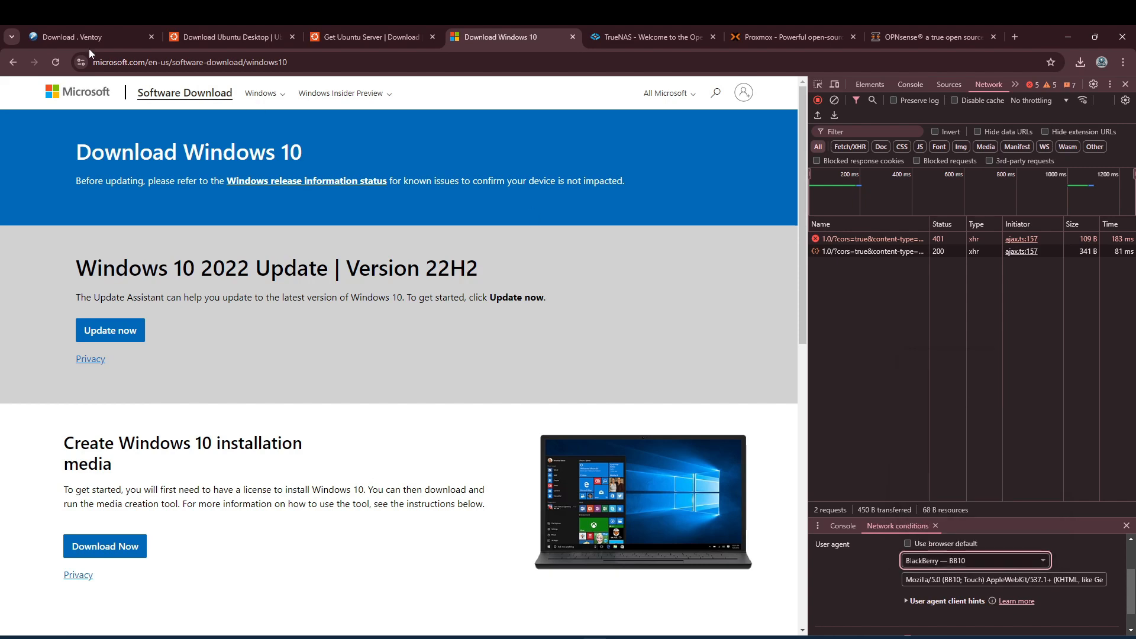
left_click(55, 67)
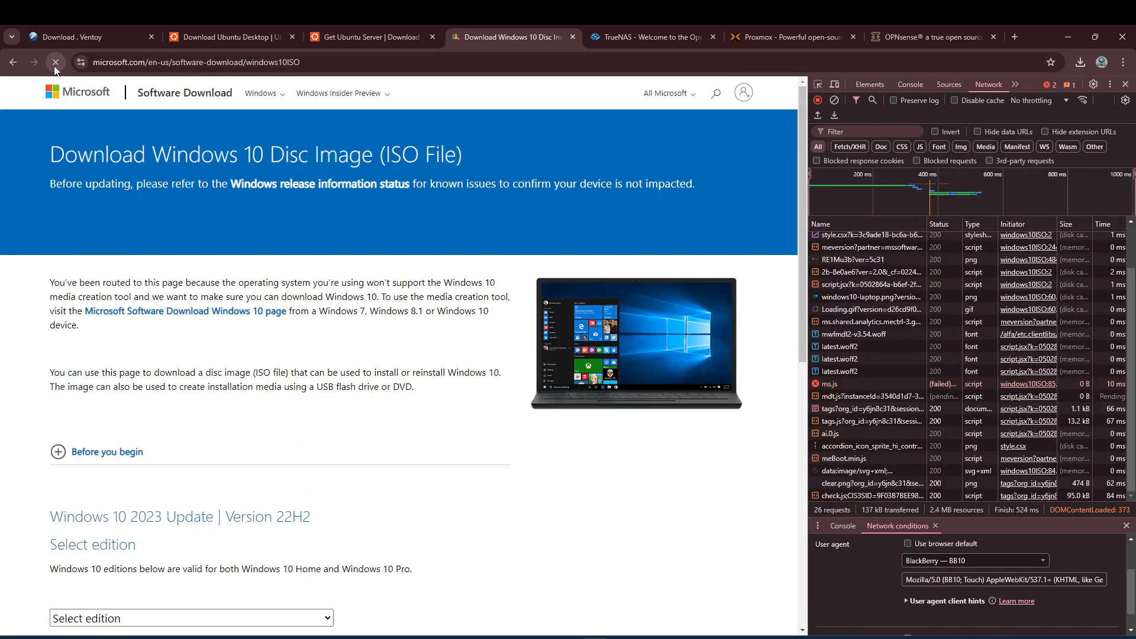
scroll(235, 500, "down", 1)
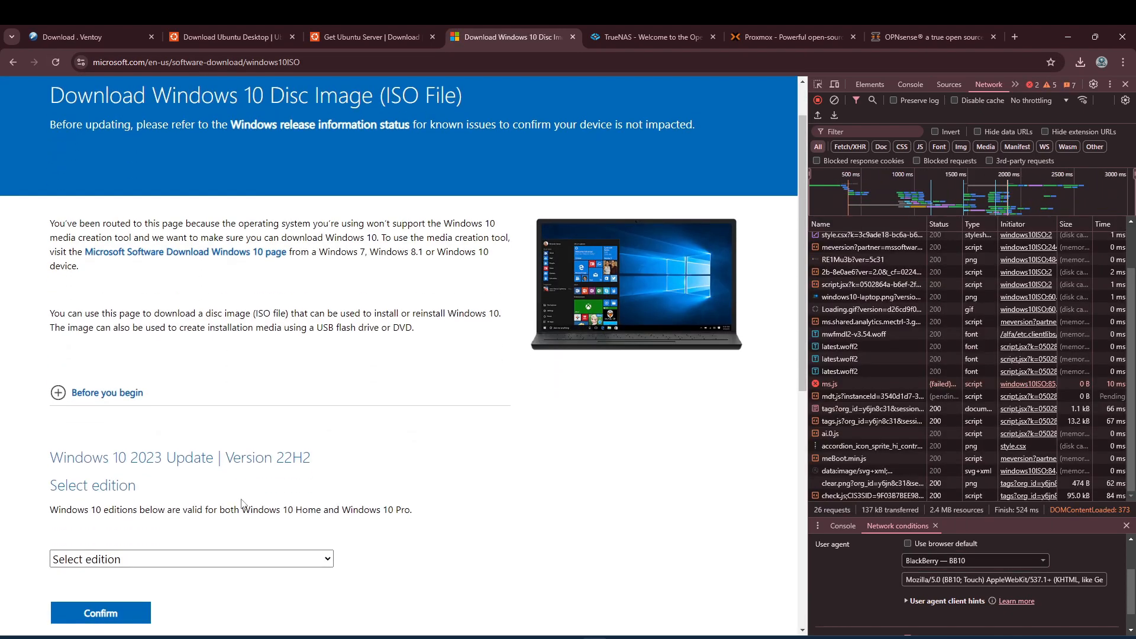
- Choose Windows 10 (multi-edition ISO) as the edition on the download page and confirm it
scroll(144, 469, "down", 1)
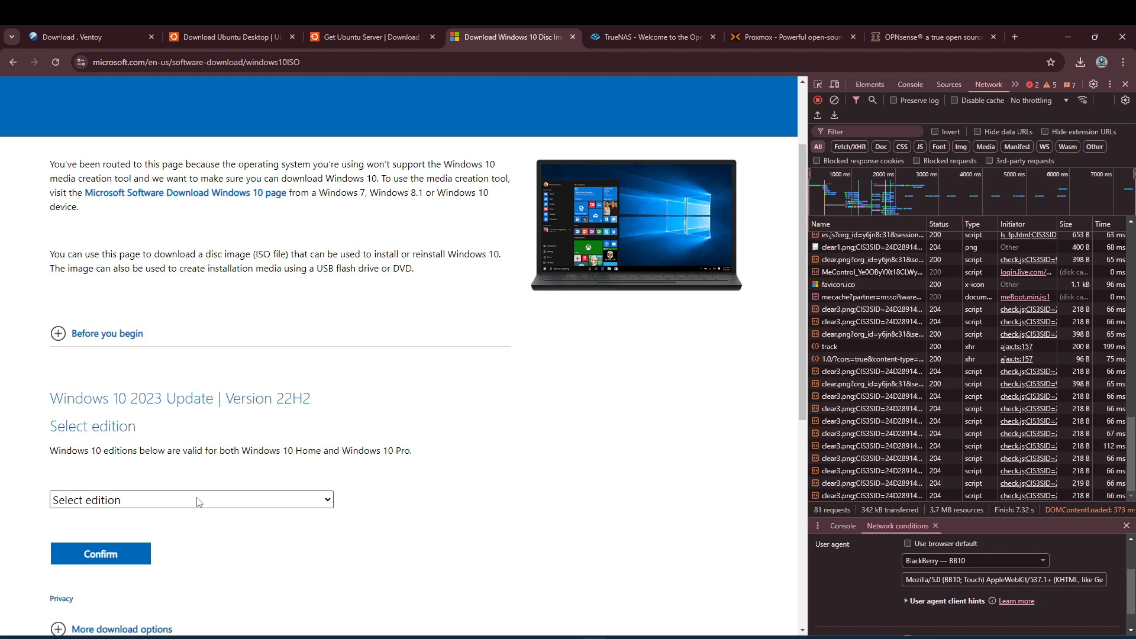
left_click(198, 502)
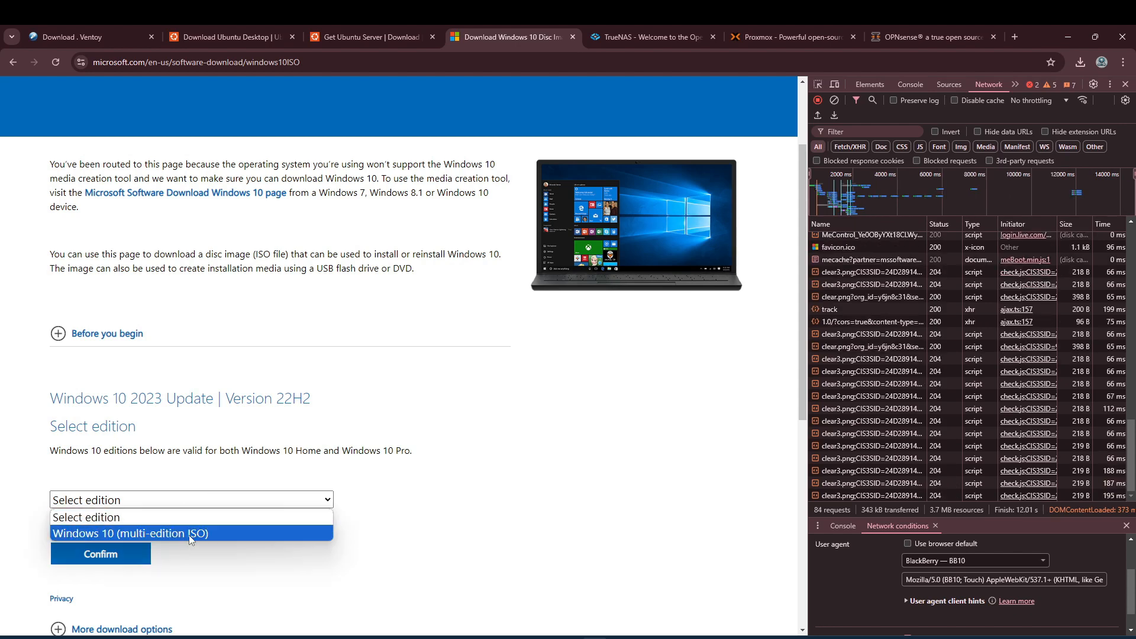
left_click(218, 534)
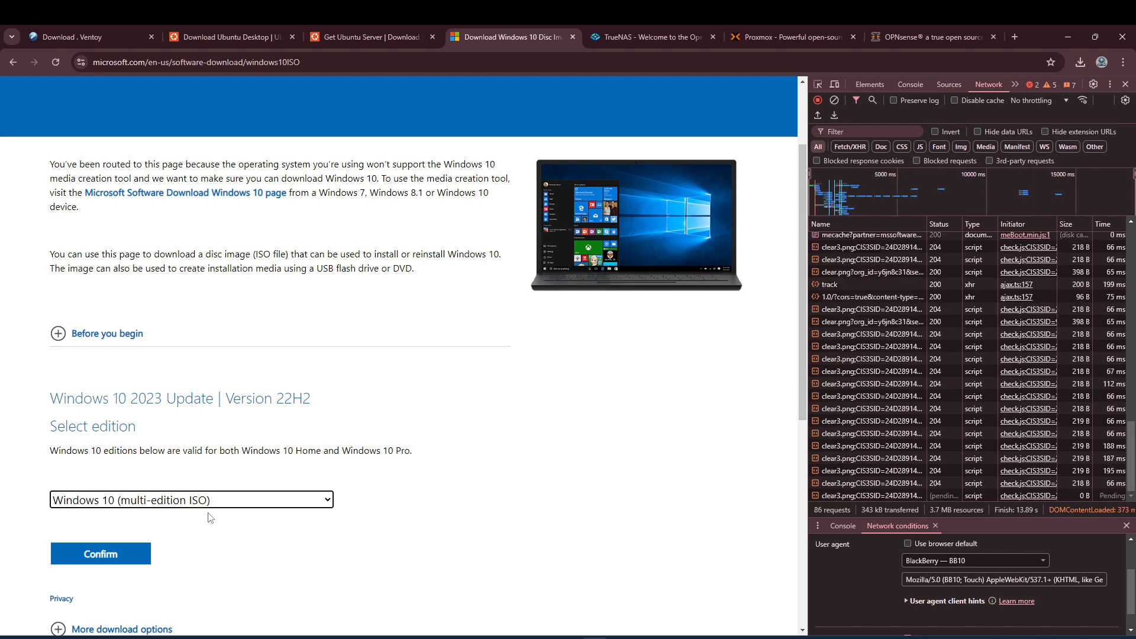
left_click(101, 553)
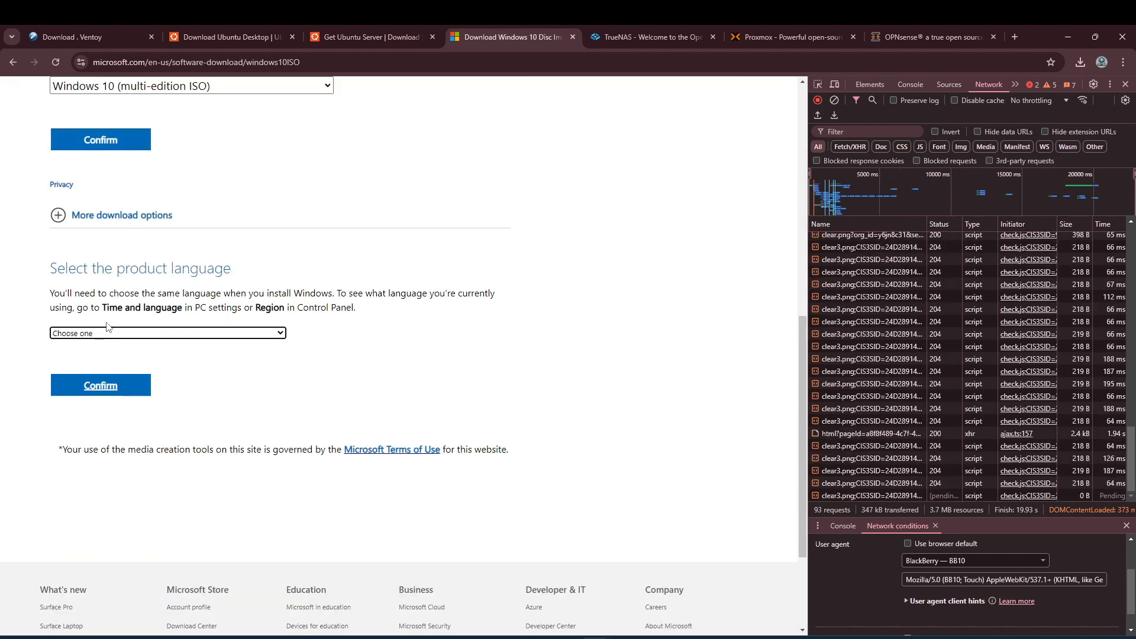
- Set the product language to English (United States) and confirm it to get the Windows 10 download links
left_click(165, 333)
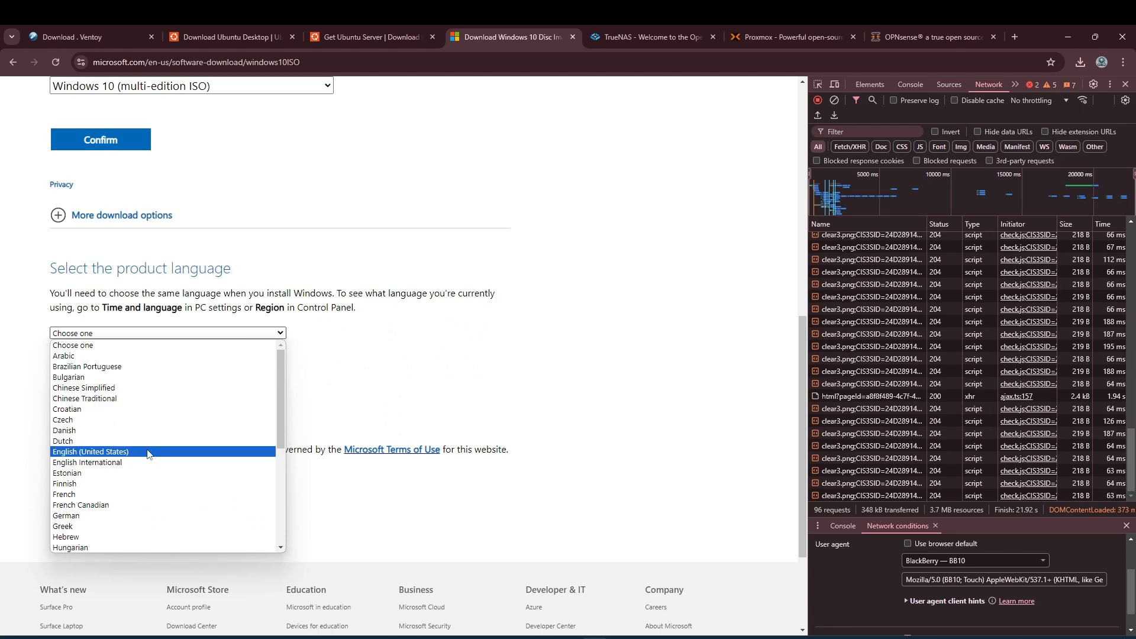
left_click(139, 451)
left_click(101, 385)
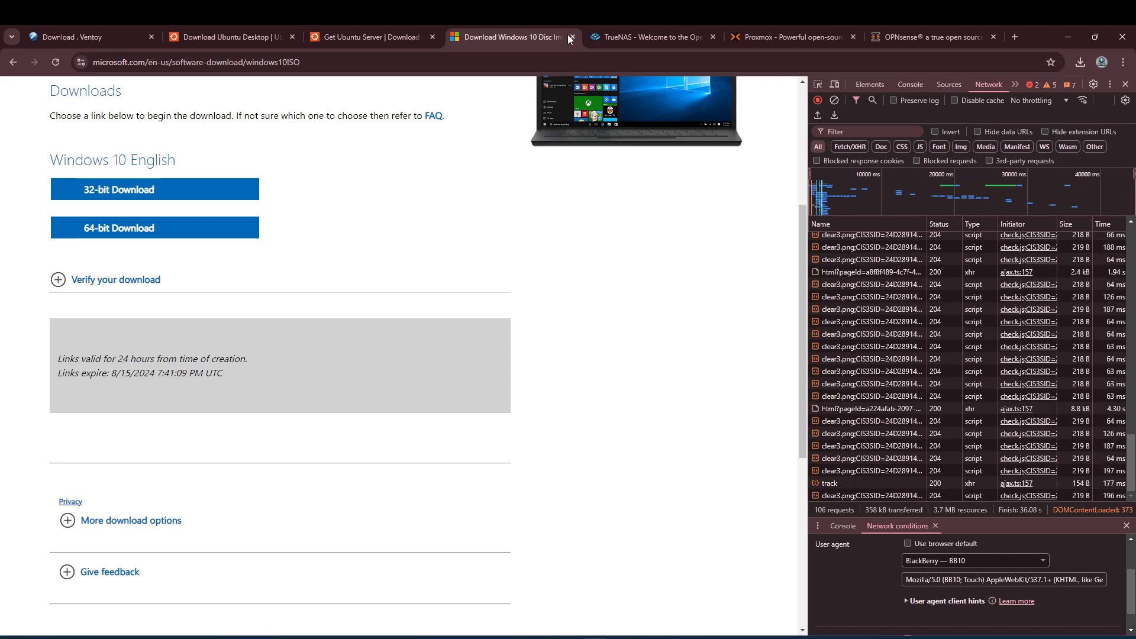
- Close the developer tools and arrange the Ventoy (E:) and Downloads folder windows side by side
left_click(1125, 84)
mouse_move(620, 637)
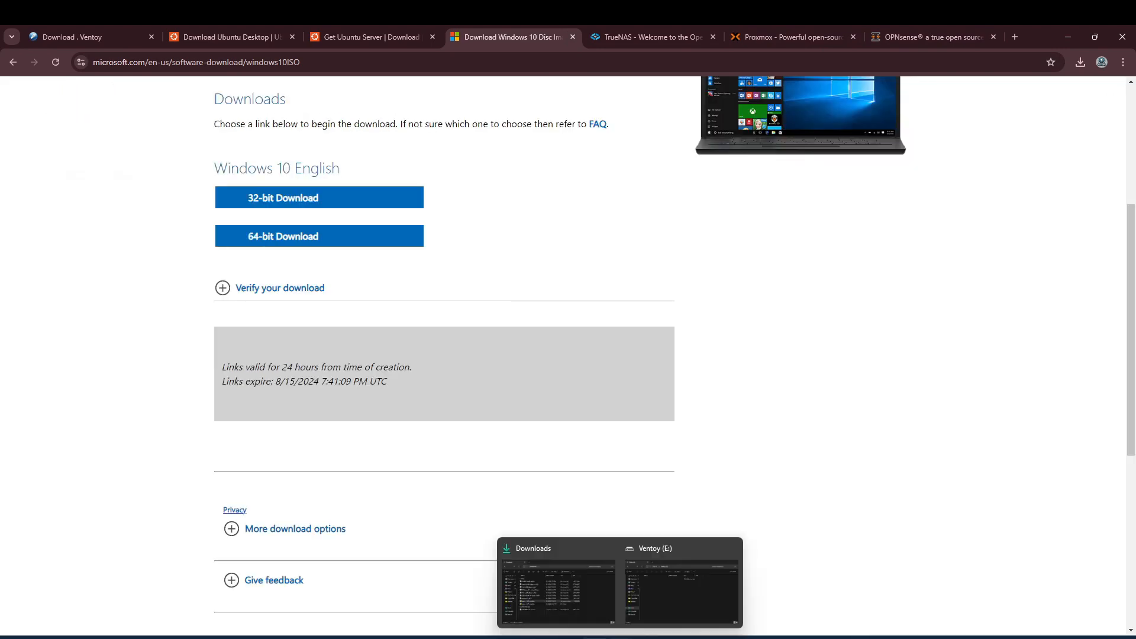
left_click(680, 591)
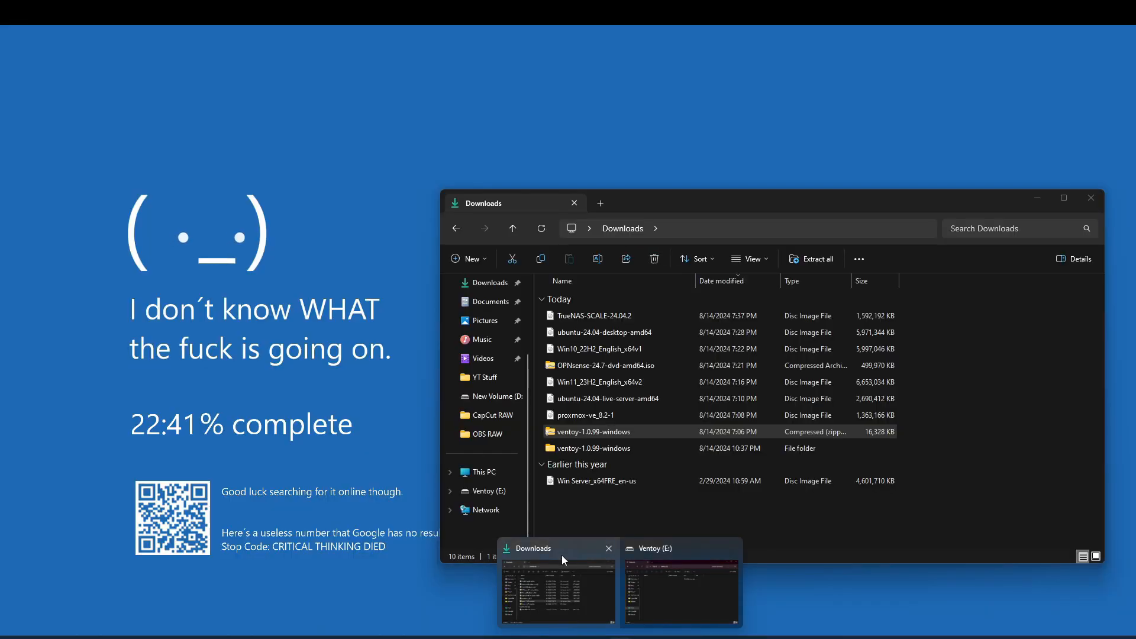
left_click(562, 555)
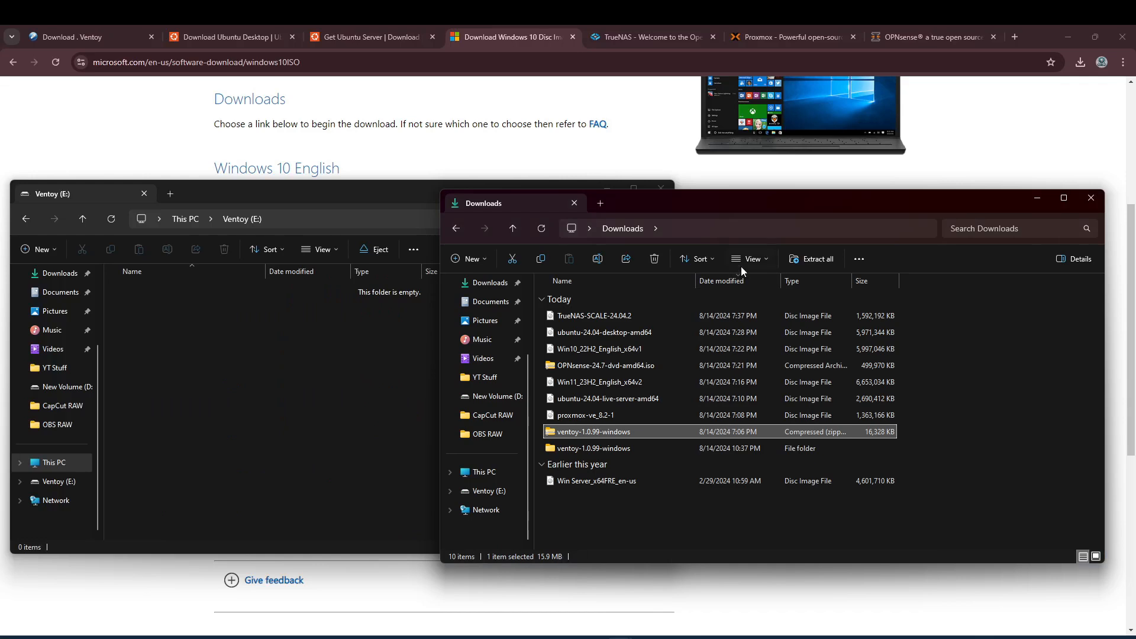
left_click_drag(722, 211, 840, 197)
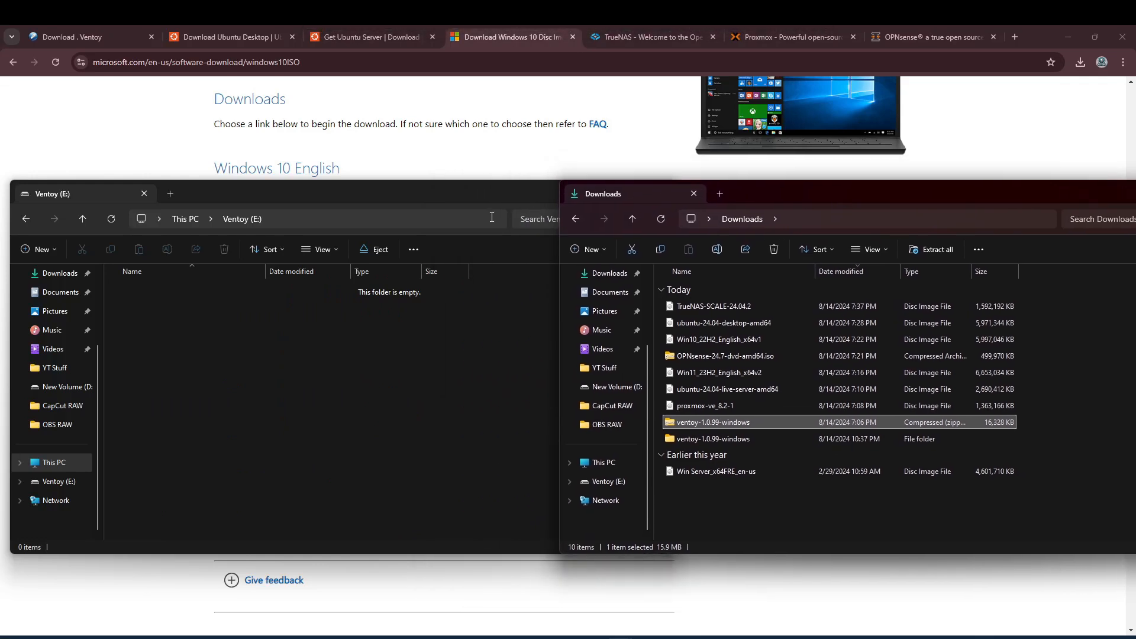
left_click_drag(441, 193, 433, 162)
left_click(755, 193)
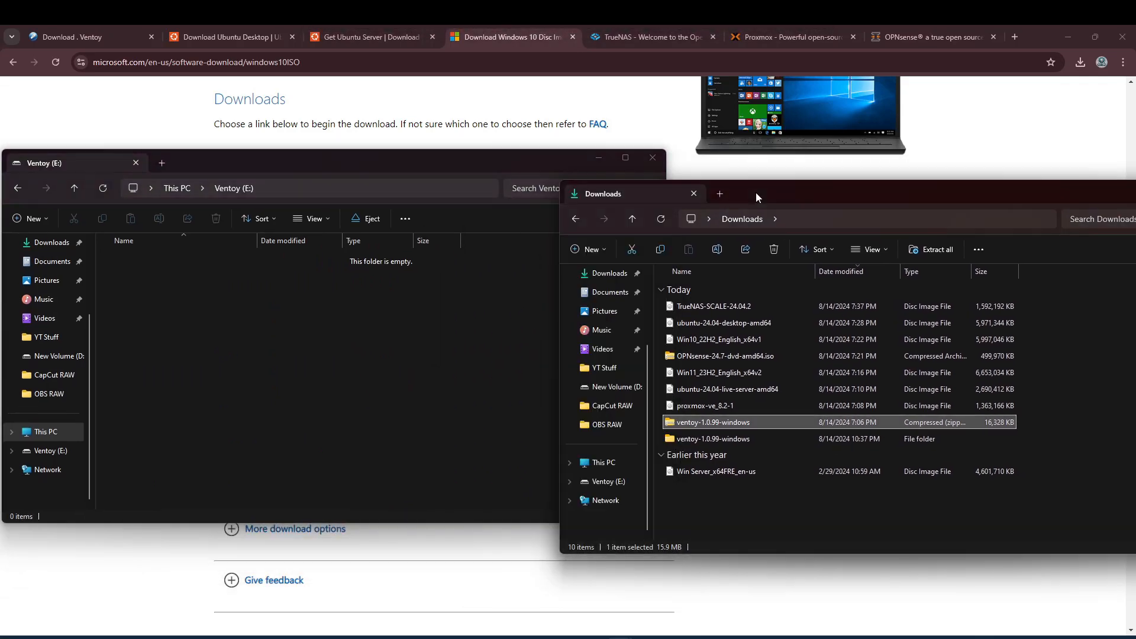
- Copy the Win Server, Proxmox, Ubuntu server and desktop, Windows 10 and 11, and TrueNAS disc images from Downloads to the Ventoy (E:) drive
left_click(701, 477)
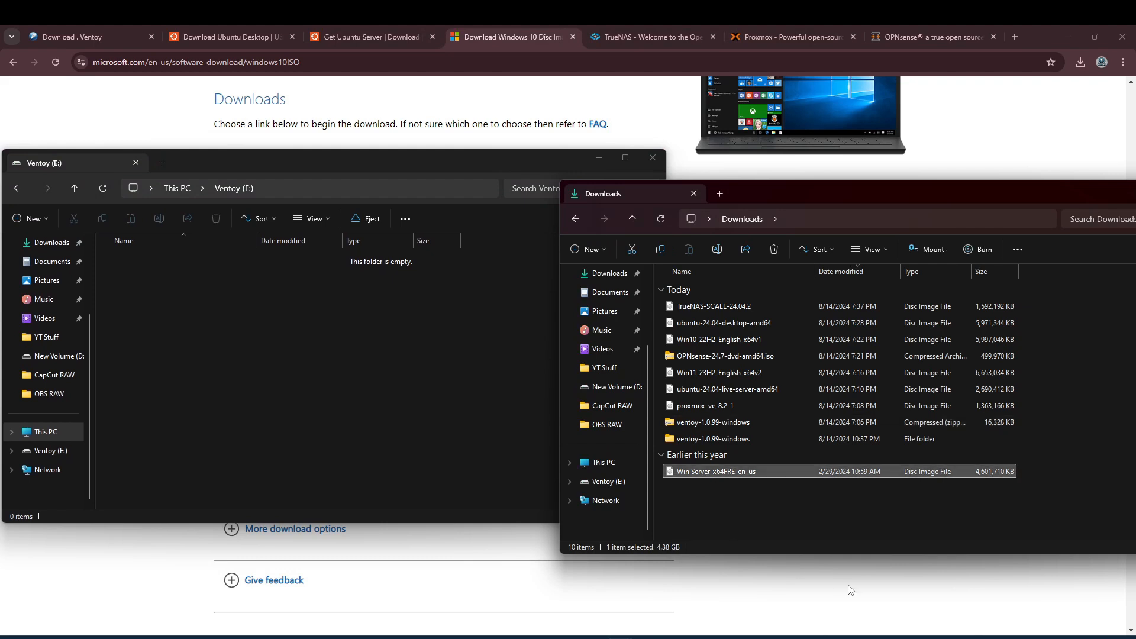
left_click(697, 406, "ctrl")
left_click(690, 388, "ctrl")
left_click(690, 374, "ctrl")
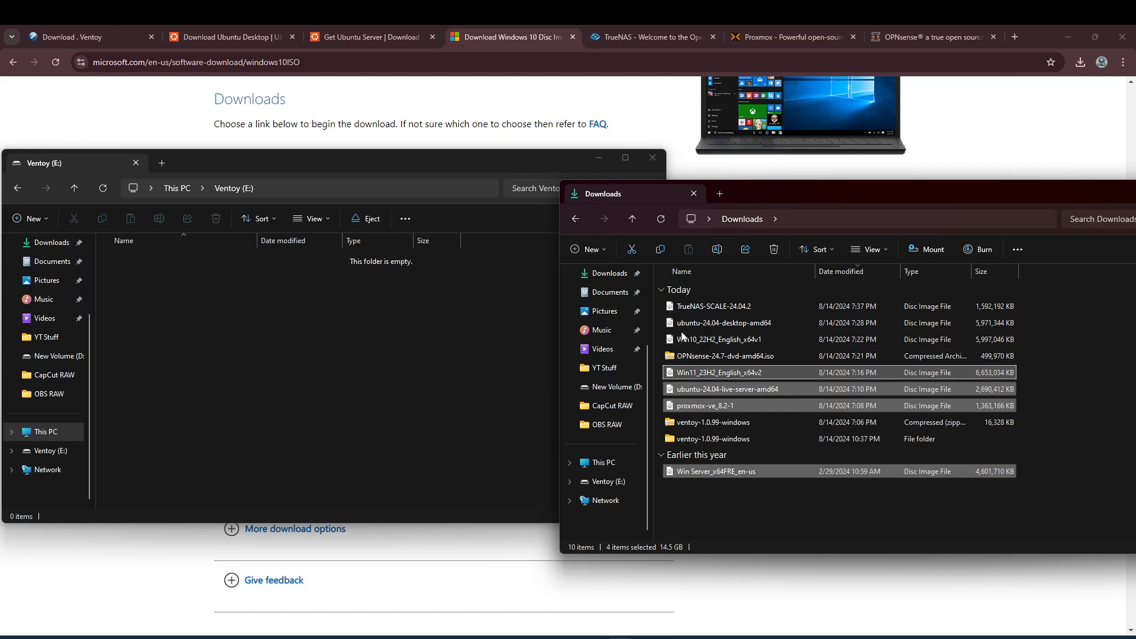
left_click(689, 339, "ctrl")
left_click(693, 323, "ctrl")
left_click(693, 307, "ctrl")
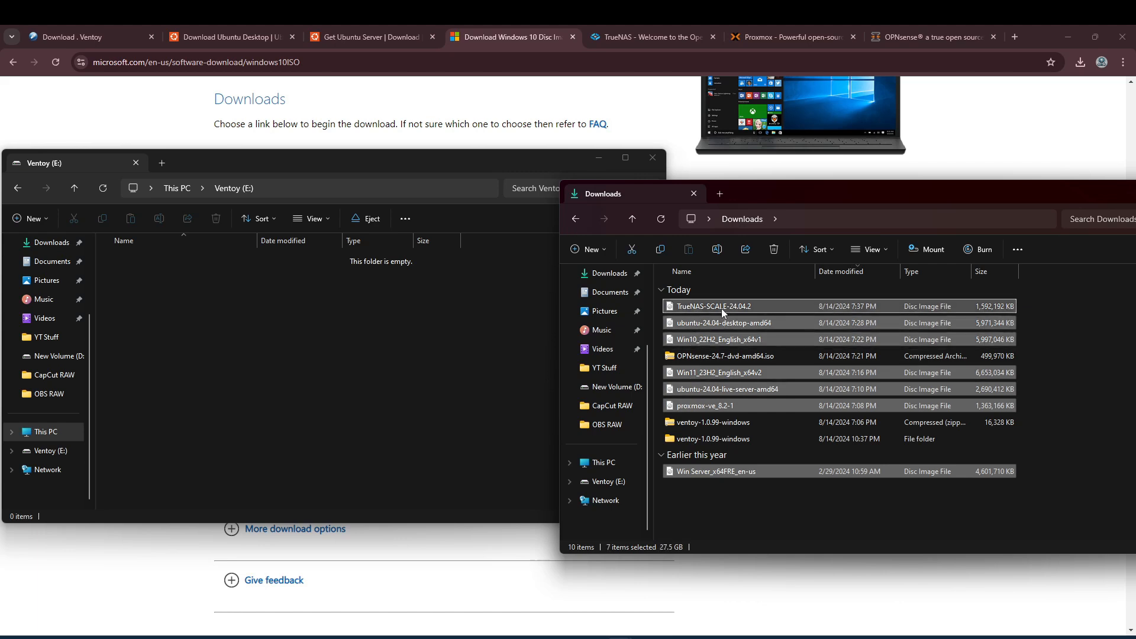
right_click(721, 308)
left_click(761, 321)
left_click(417, 354)
right_click(293, 346)
left_click(310, 359)
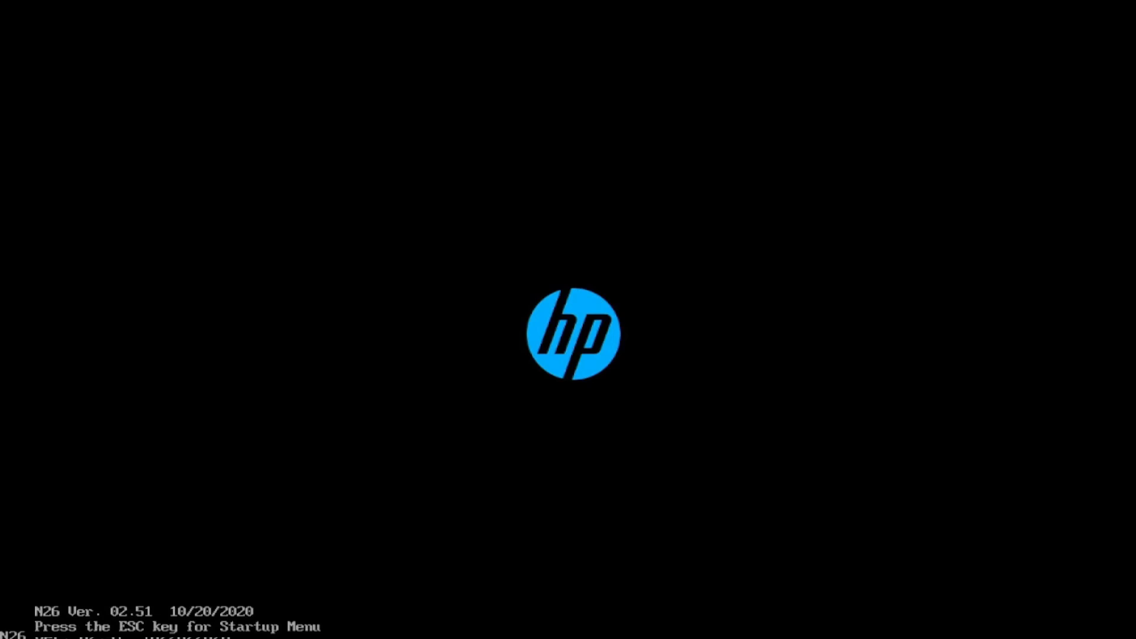
- Open the HP boot menu at startup and boot from the UEFI entry of the Intenso Speed Line USB drive
key("F9")
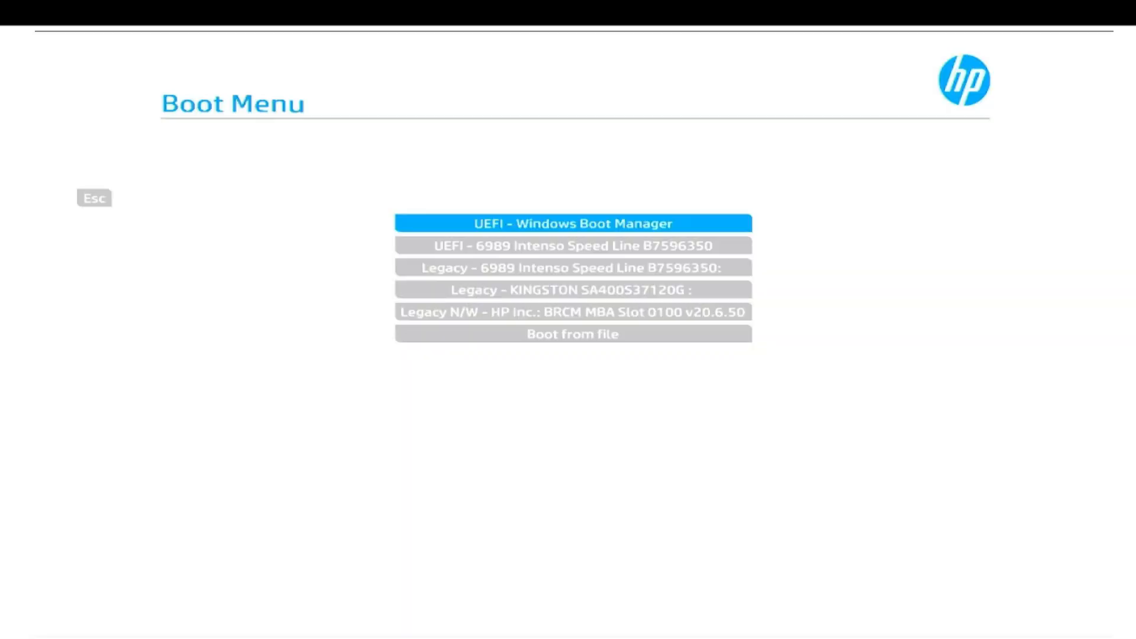
key("Down")
key("Down")
key("Down")
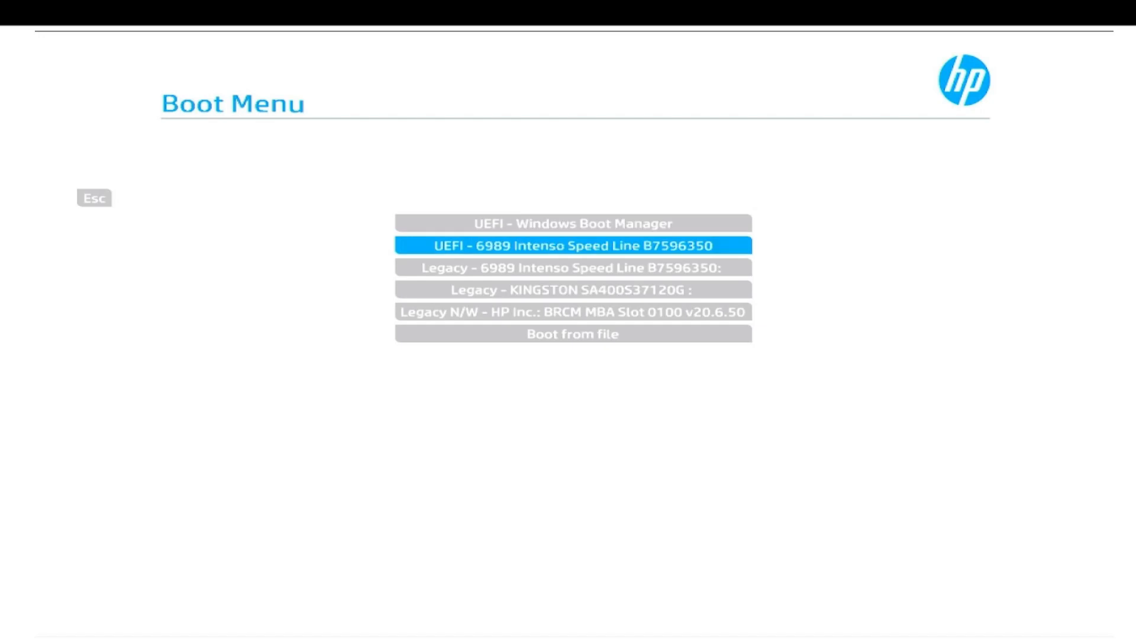
key("Up")
key("Up")
key("Up")
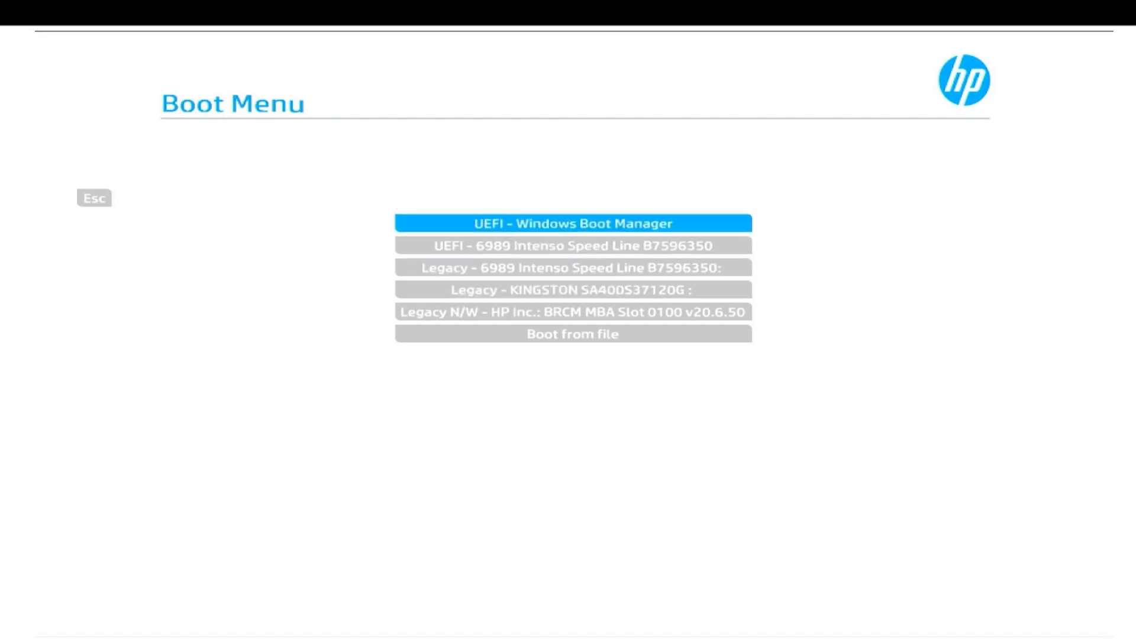
key("Down")
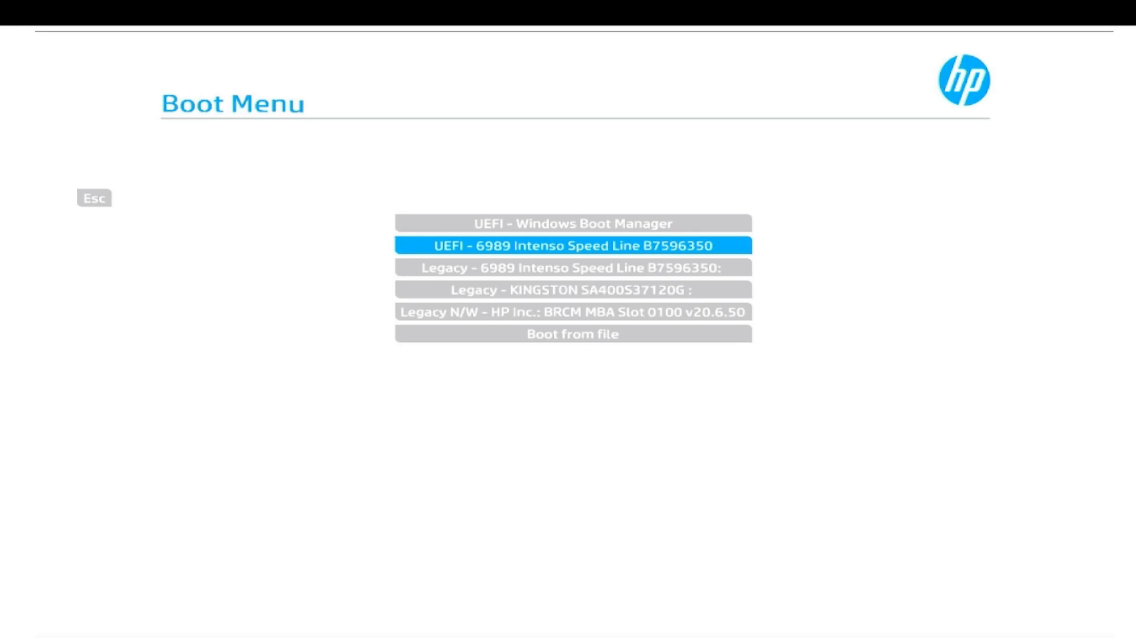
key("Return")
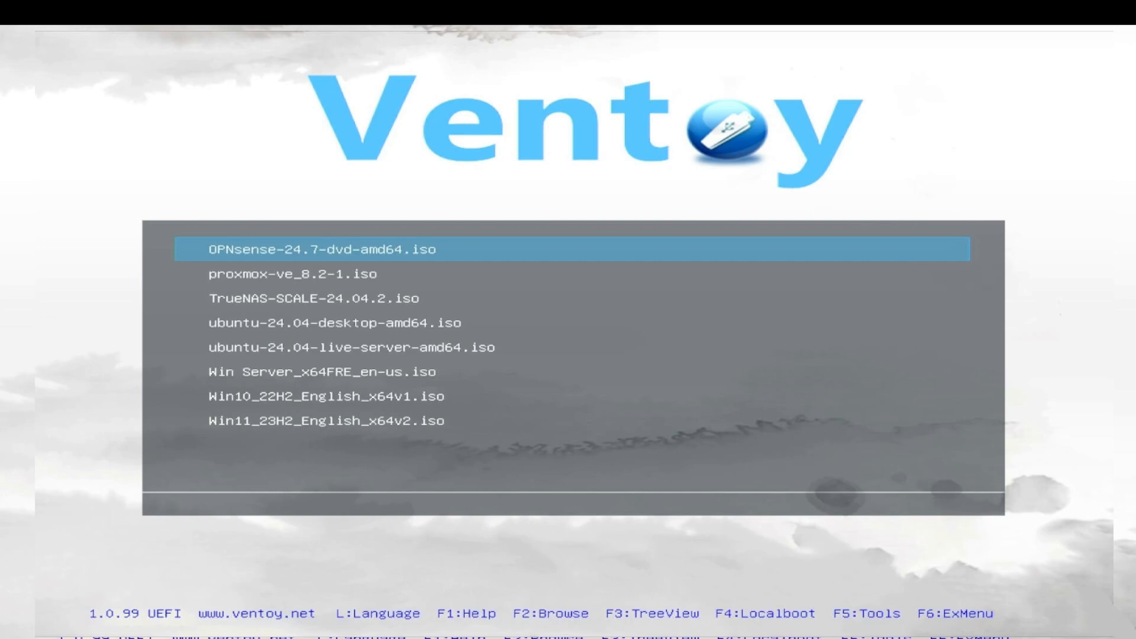
- Boot ubuntu-24.04-desktop-amd64.iso from the Ventoy image list in normal mode
key("Down")
key("Down")
key("Down")
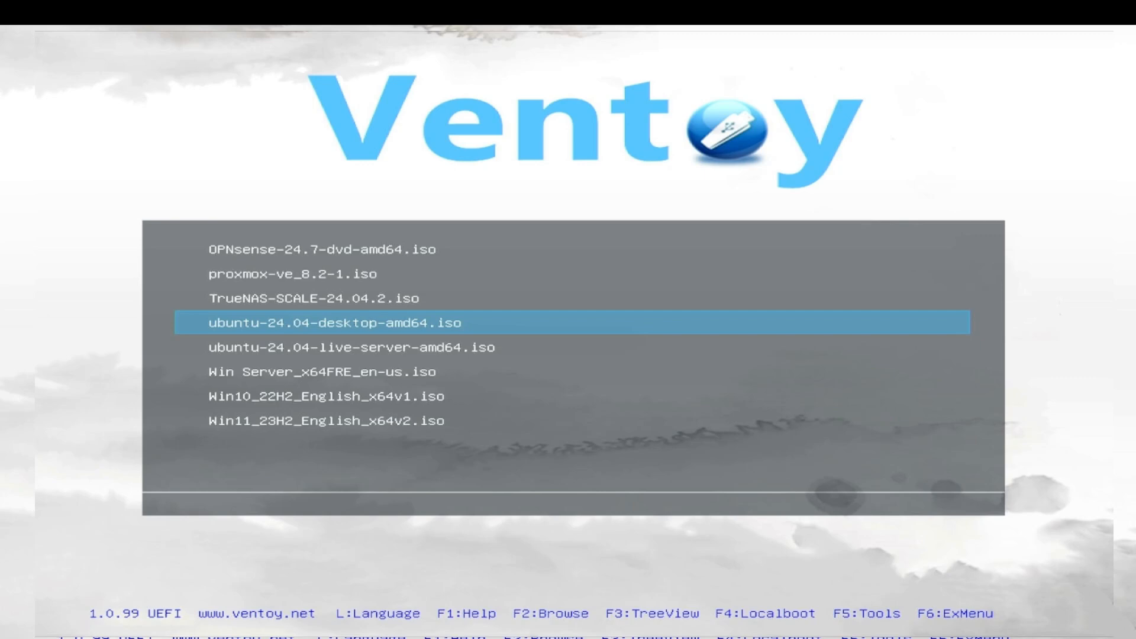
key("Return")
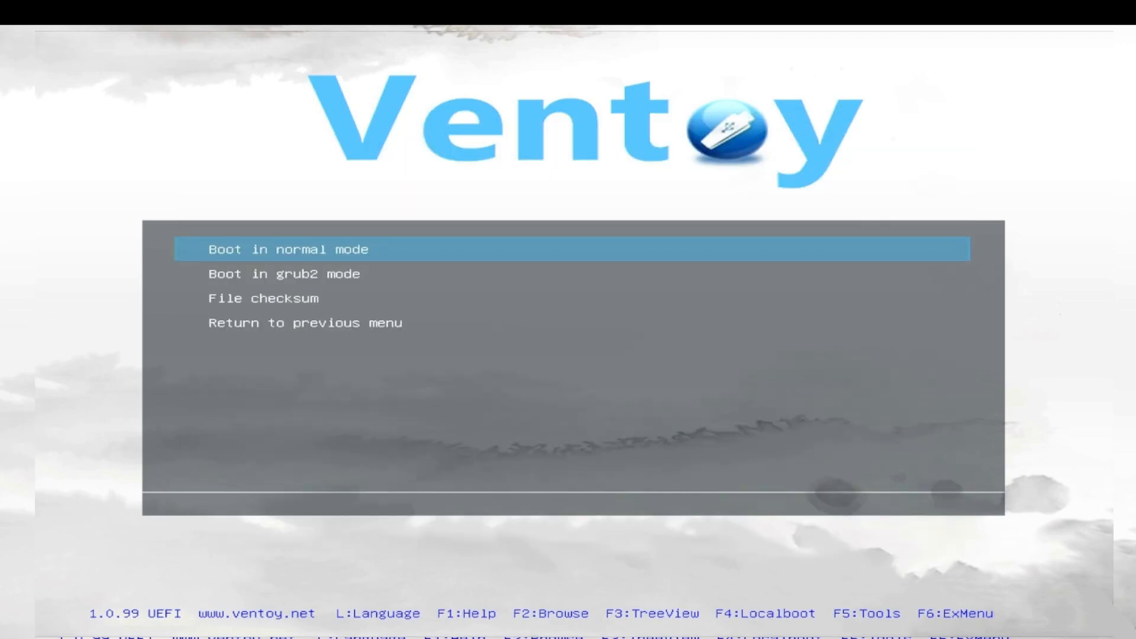
key("Down")
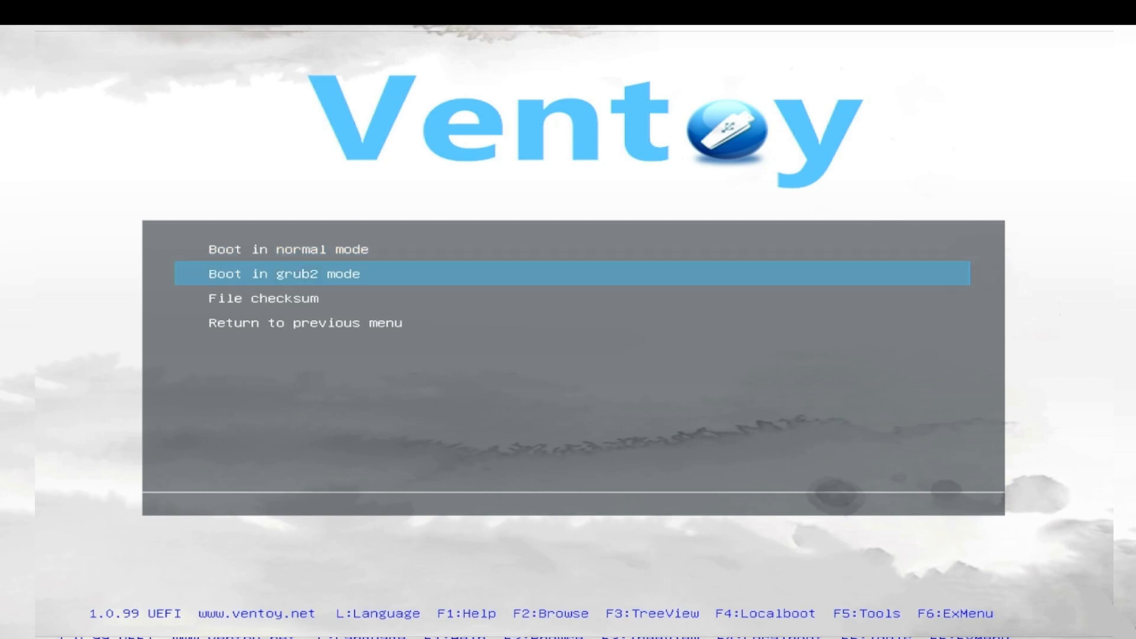
key("Down")
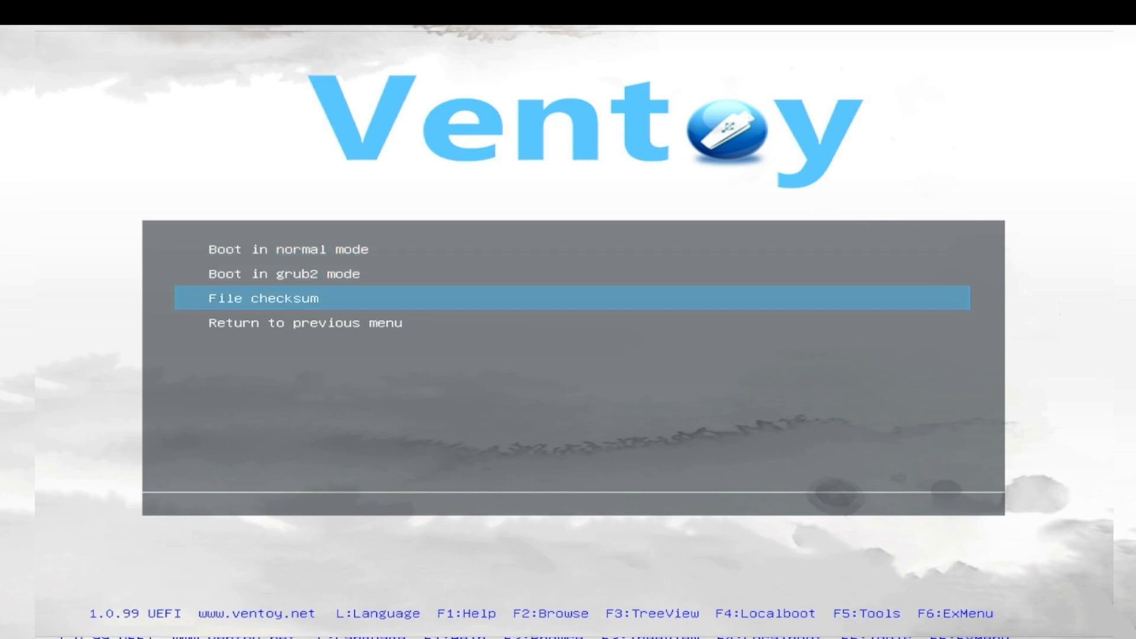
key("Up")
key("Up")
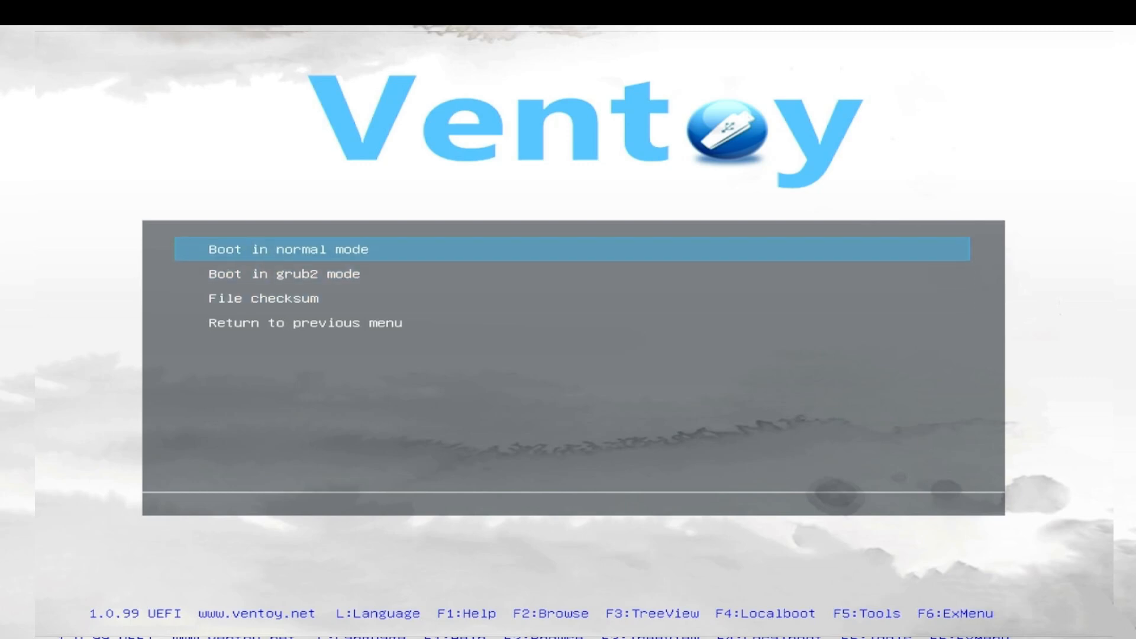
key("Return")
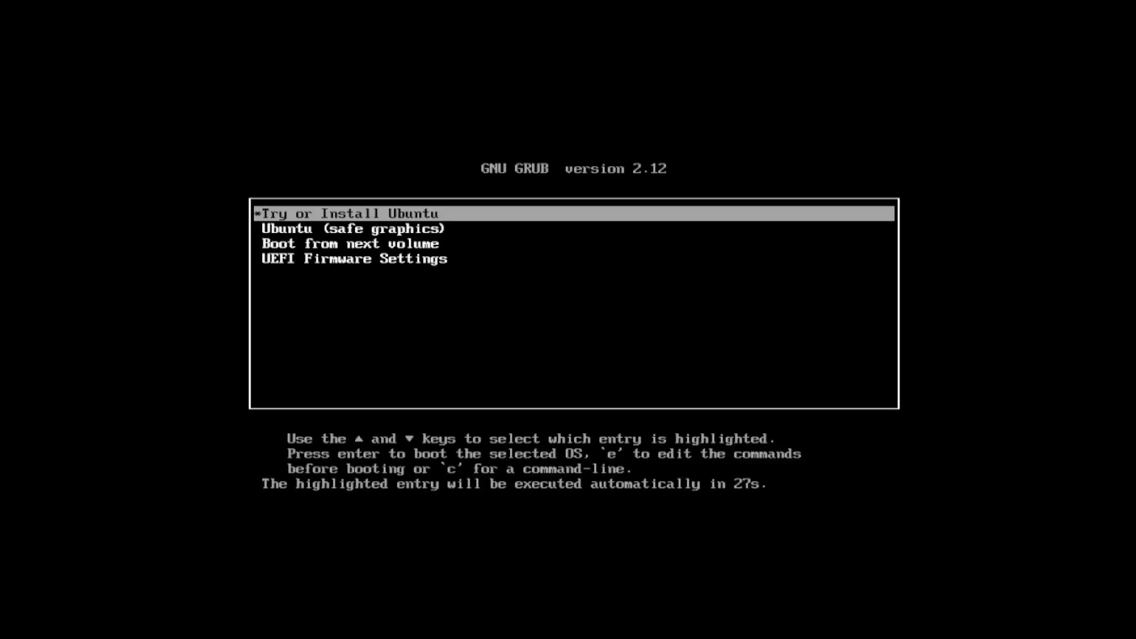
- Start Ubuntu with safe graphics from the GRUB list and dismiss the Welcome to Ubuntu installer
key("Down")
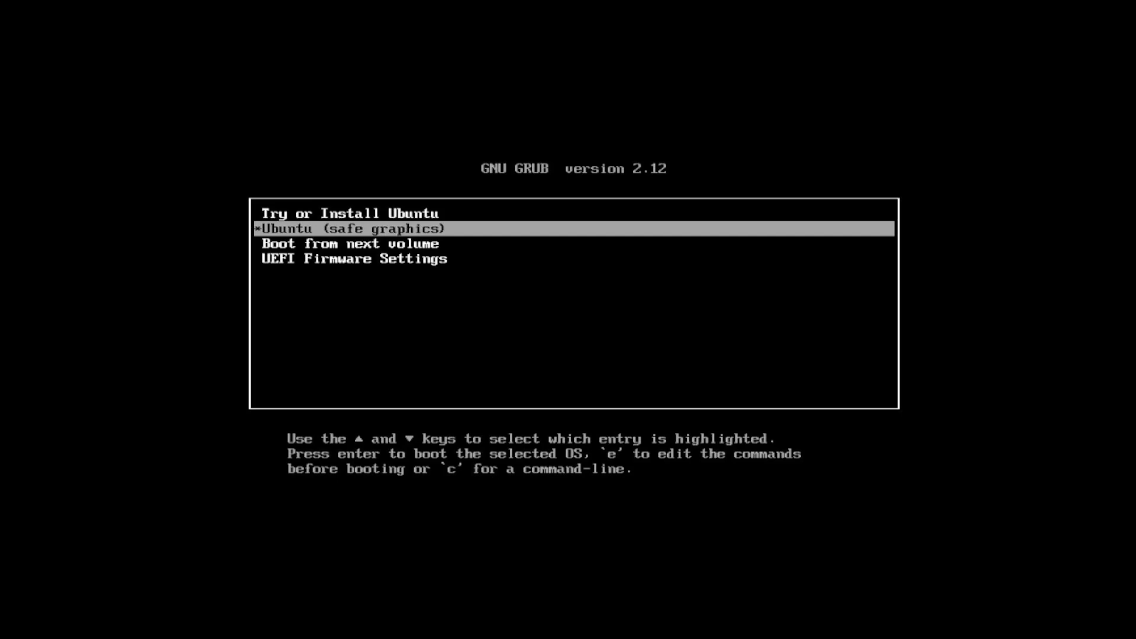
key("Return")
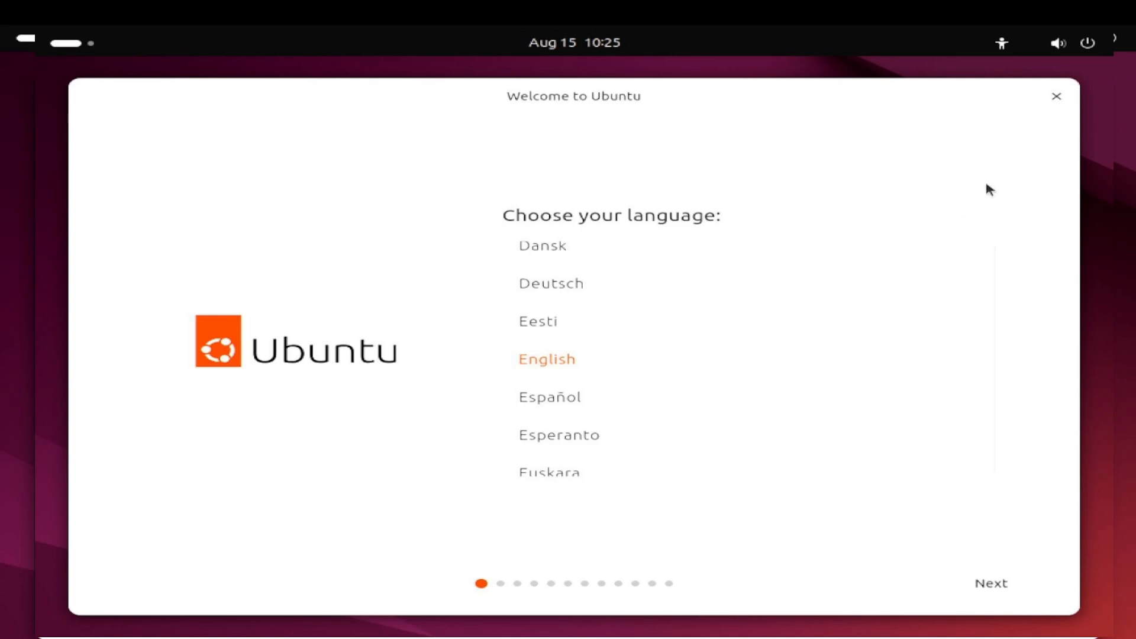
left_click(1056, 98)
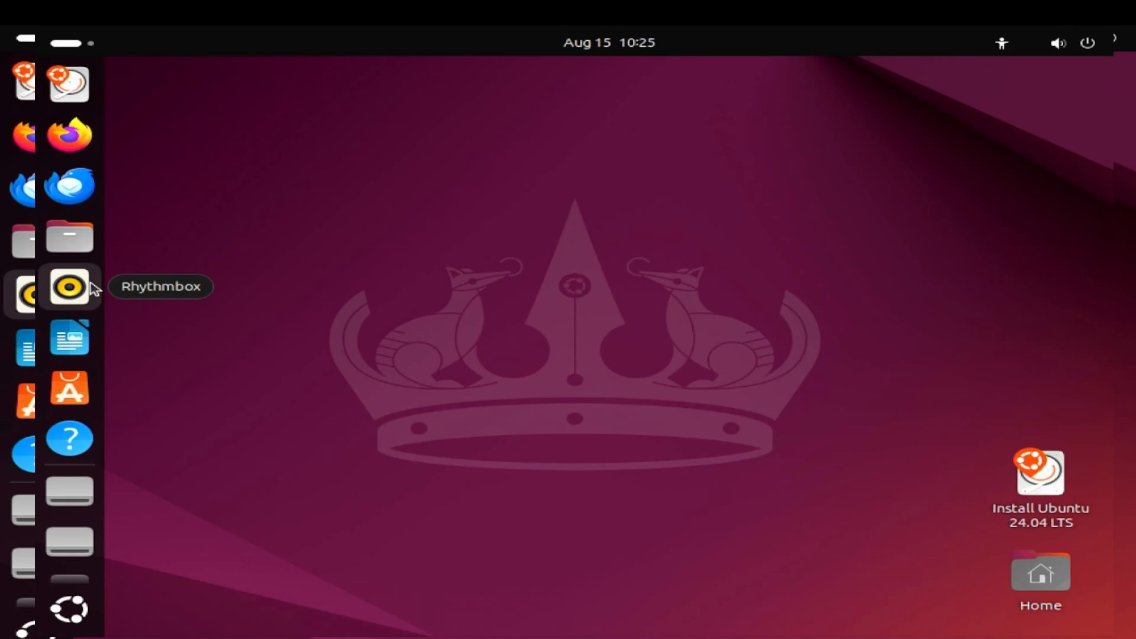
- Look through the applications and drives in the dock of the live Ubuntu desktop
scroll(94, 289, "down", 3)
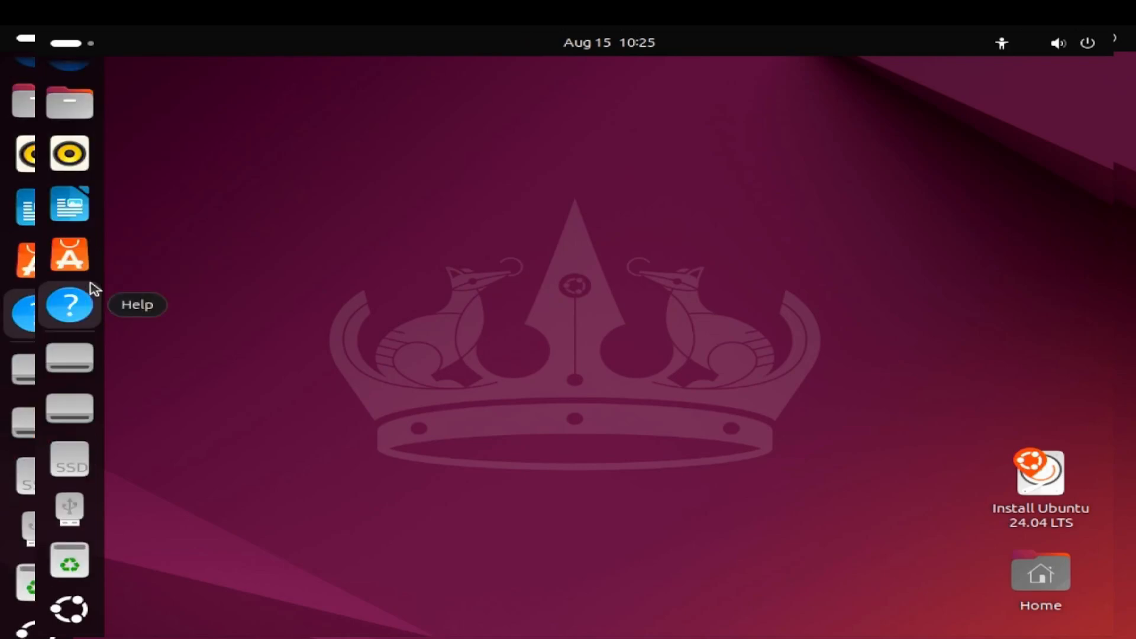
scroll(94, 288, "up", 3)
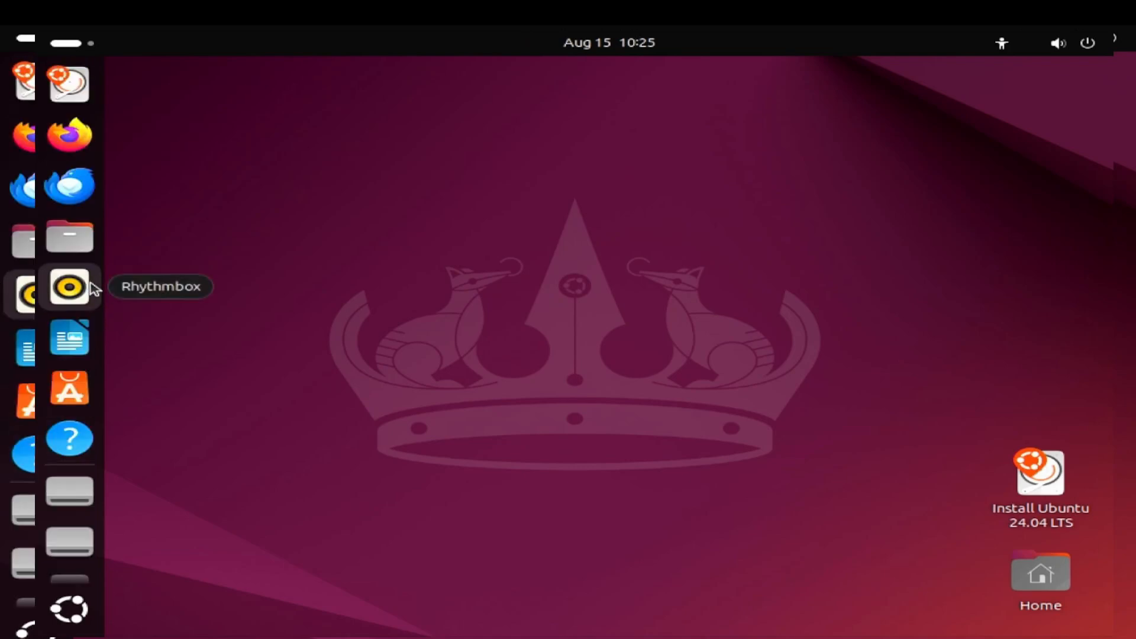
scroll(95, 289, "down", 3)
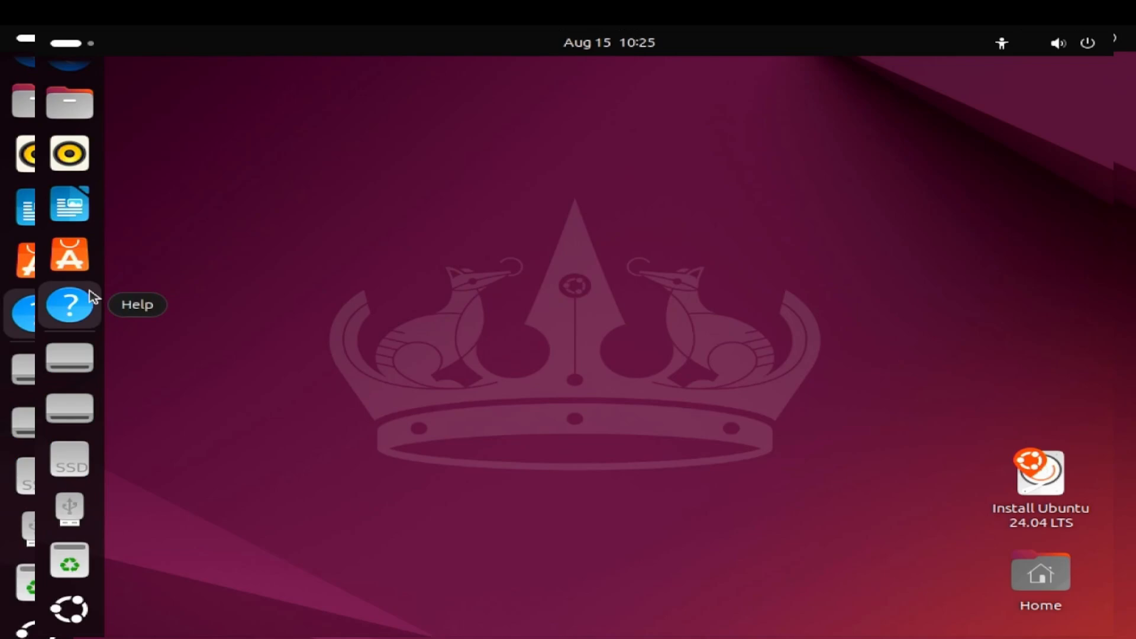
scroll(93, 296, "up", 3)
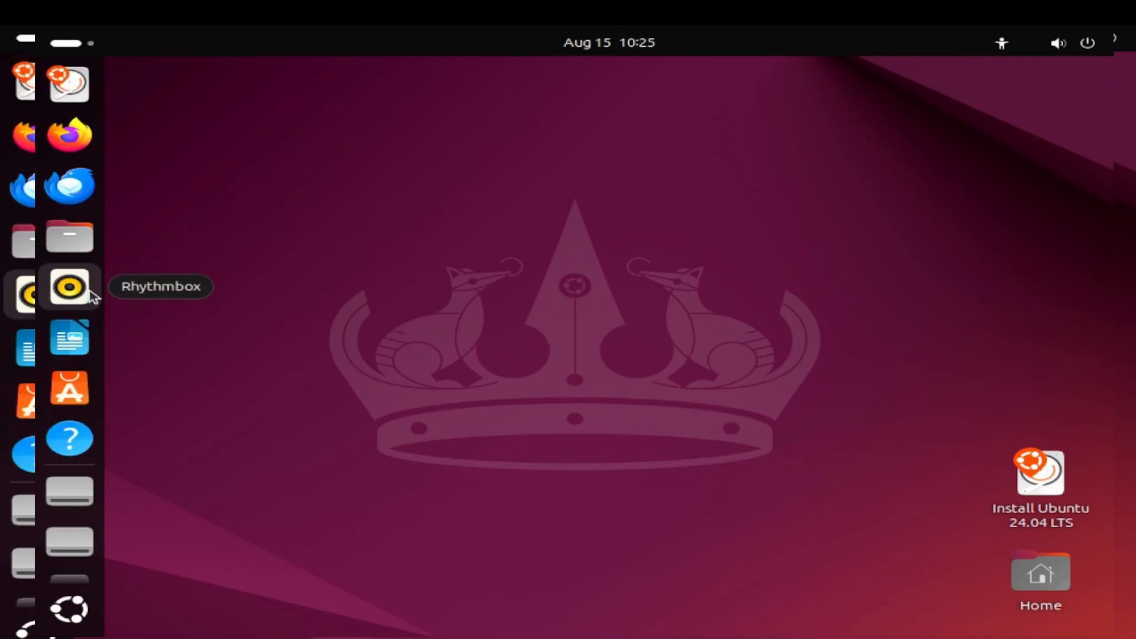
scroll(93, 296, "down", 3)
scroll(98, 284, "up", 3)
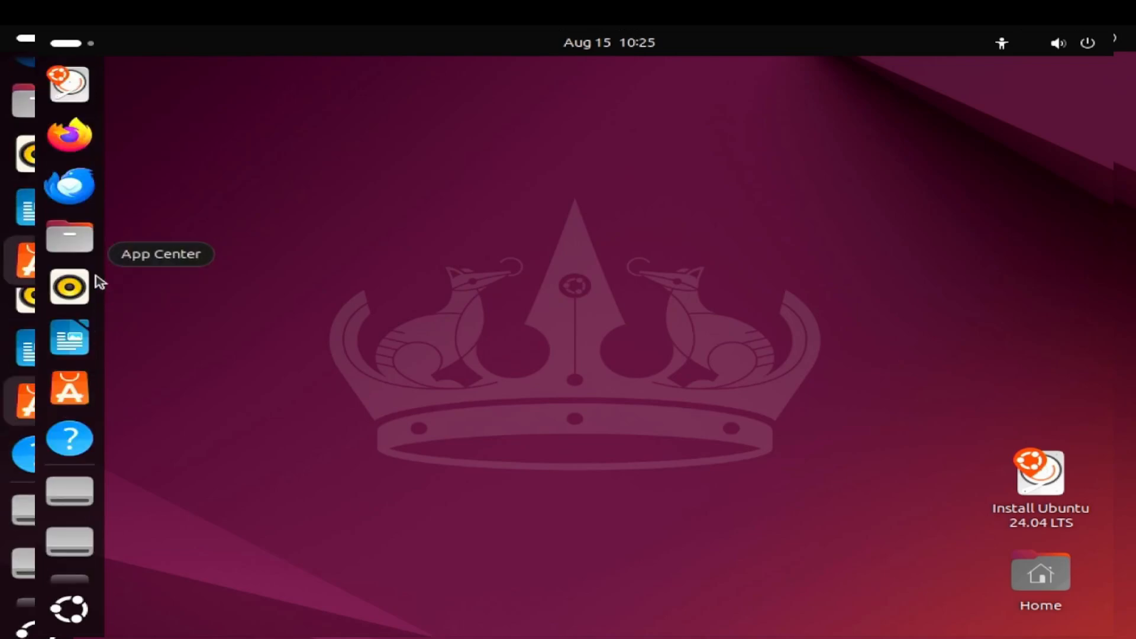
scroll(98, 278, "down", 3)
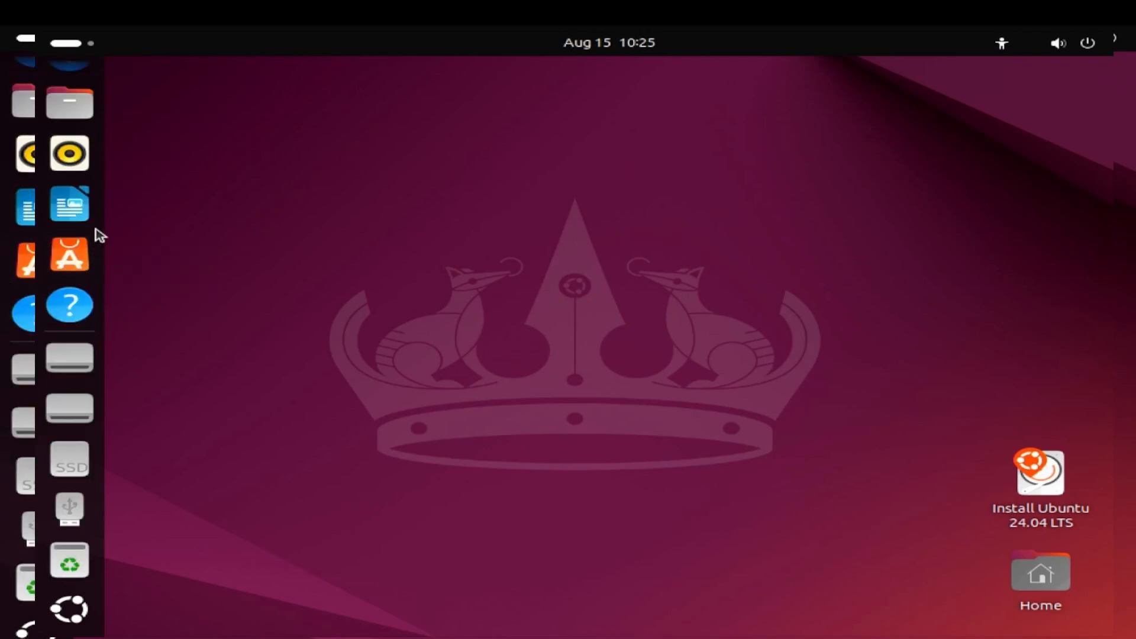
scroll(97, 230, "up", 3)
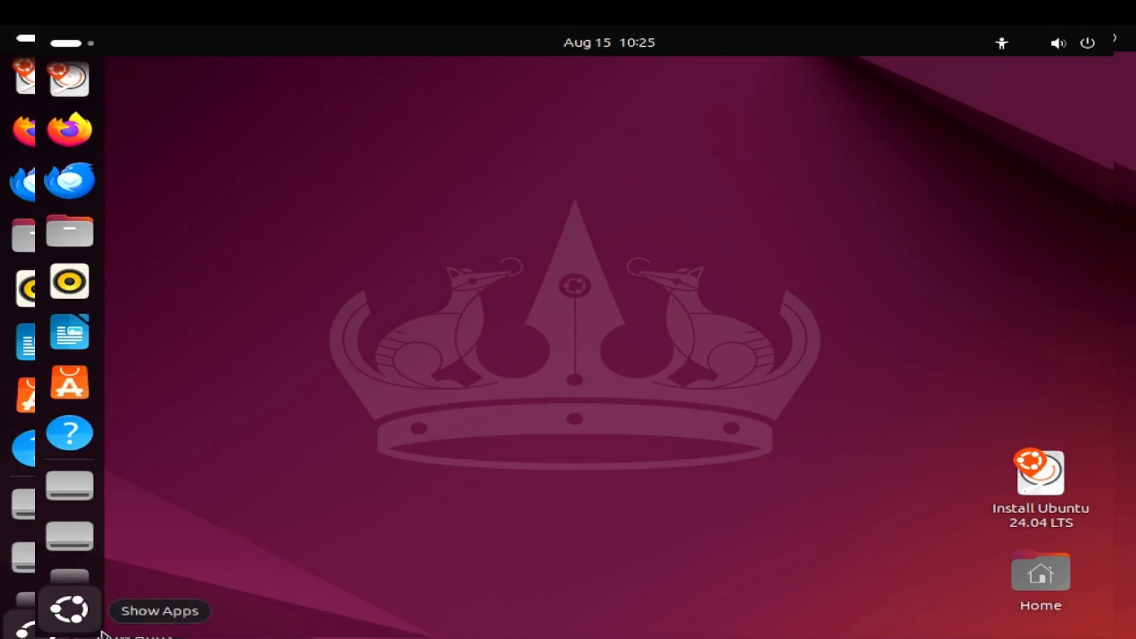
scroll(70, 596, "down", 2)
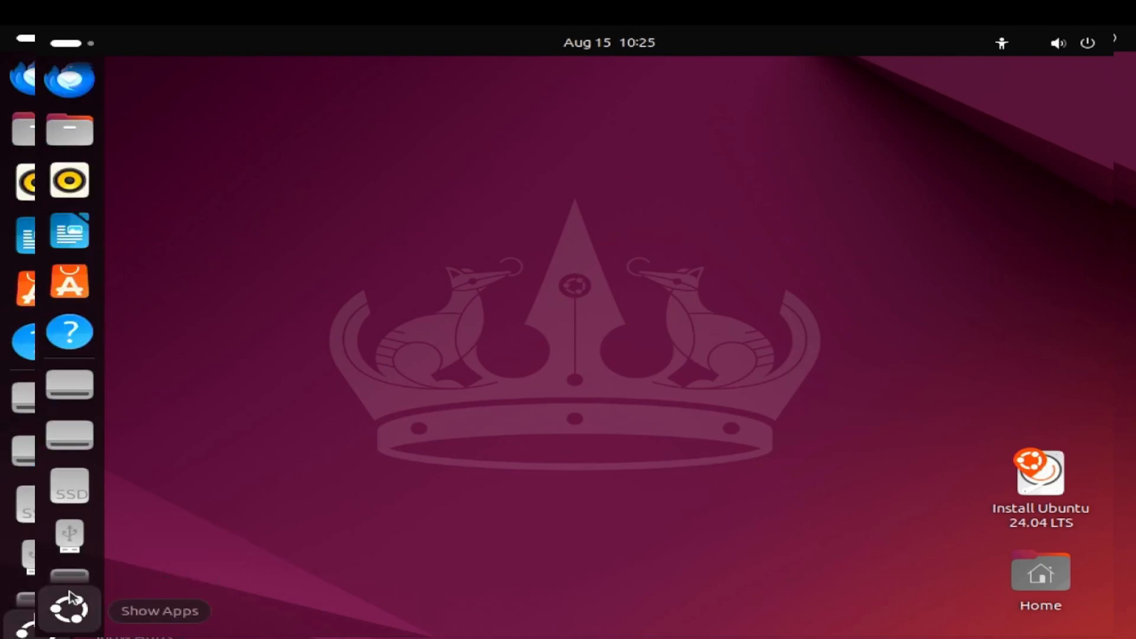
- Open a Terminal from the list of all applications and run the command whoemi
left_click(87, 622)
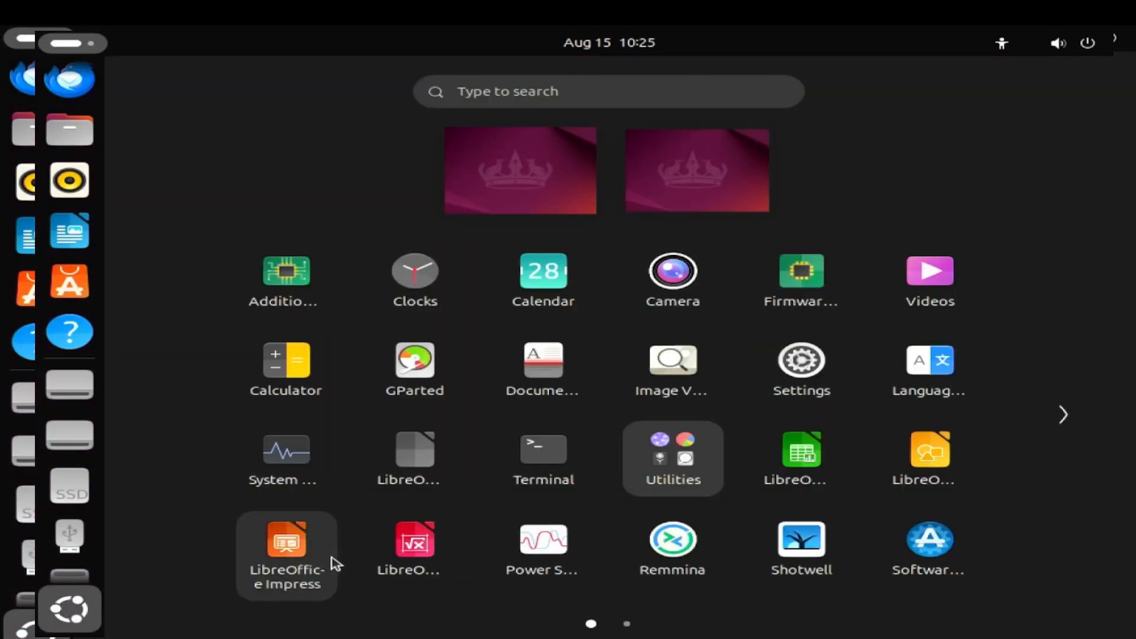
left_click(525, 477)
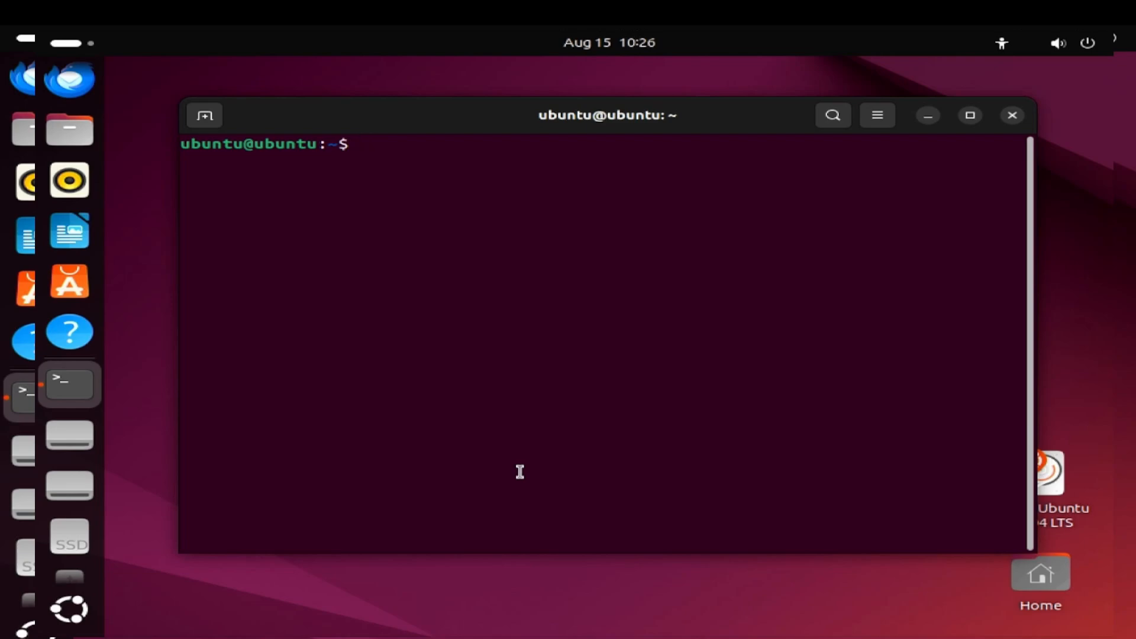
type("whoemi")
key("Return")
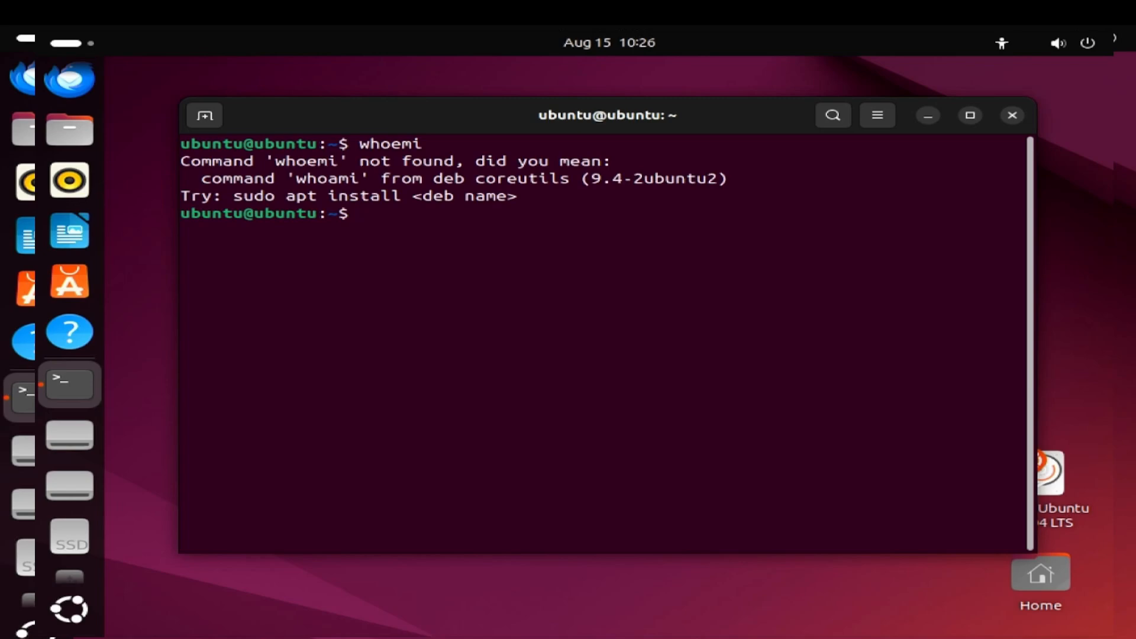